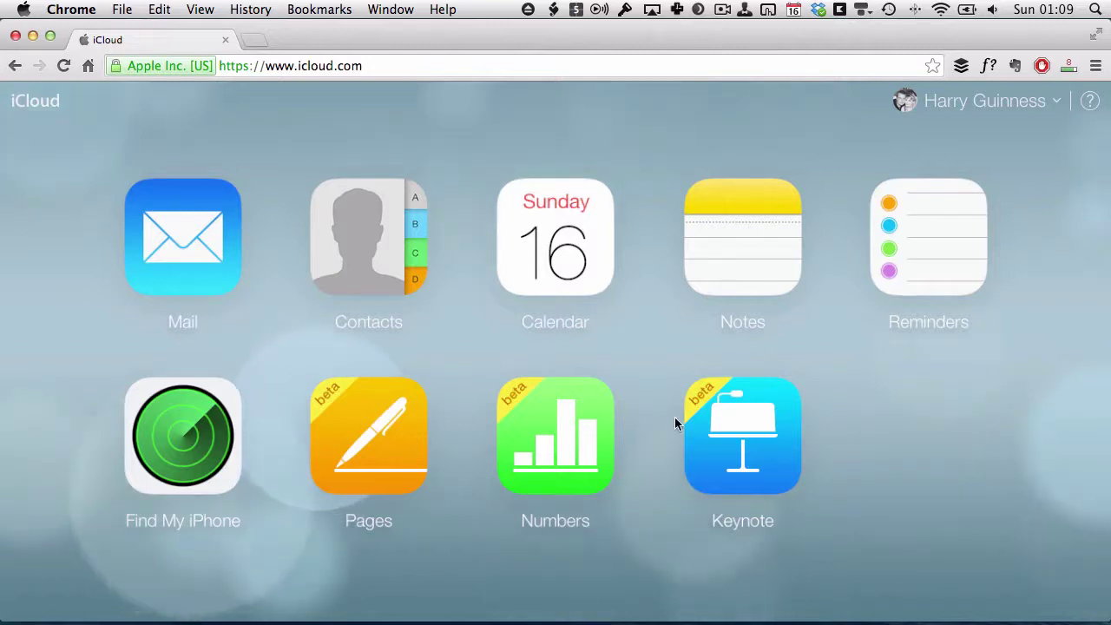
Open Keynote from the iCloud home page and start creating a new presentation
left_click(747, 460)
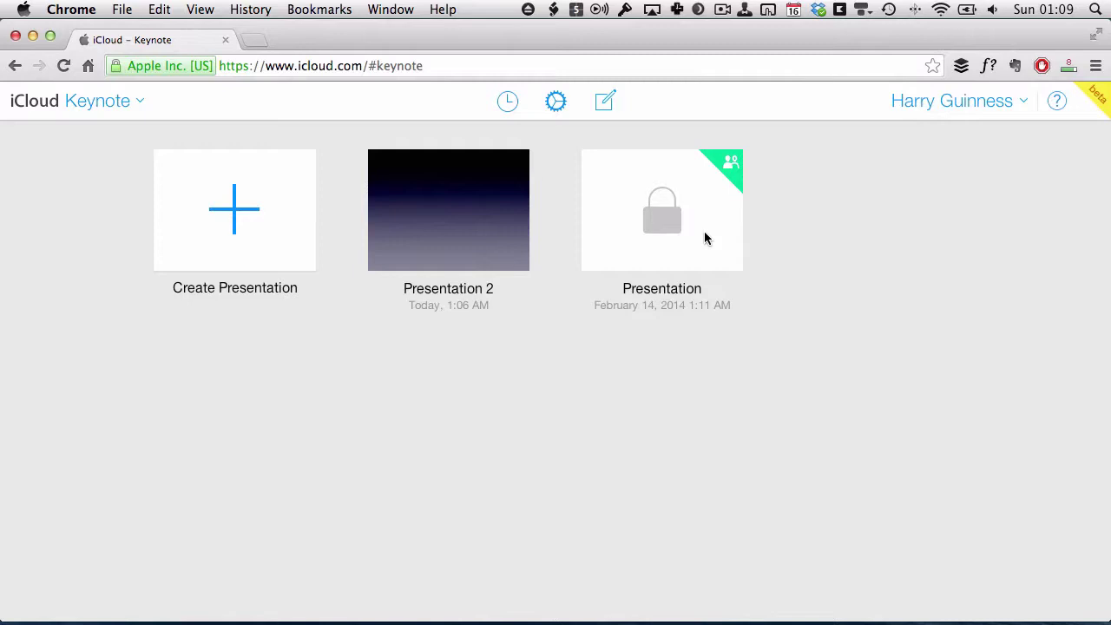
left_click(231, 224)
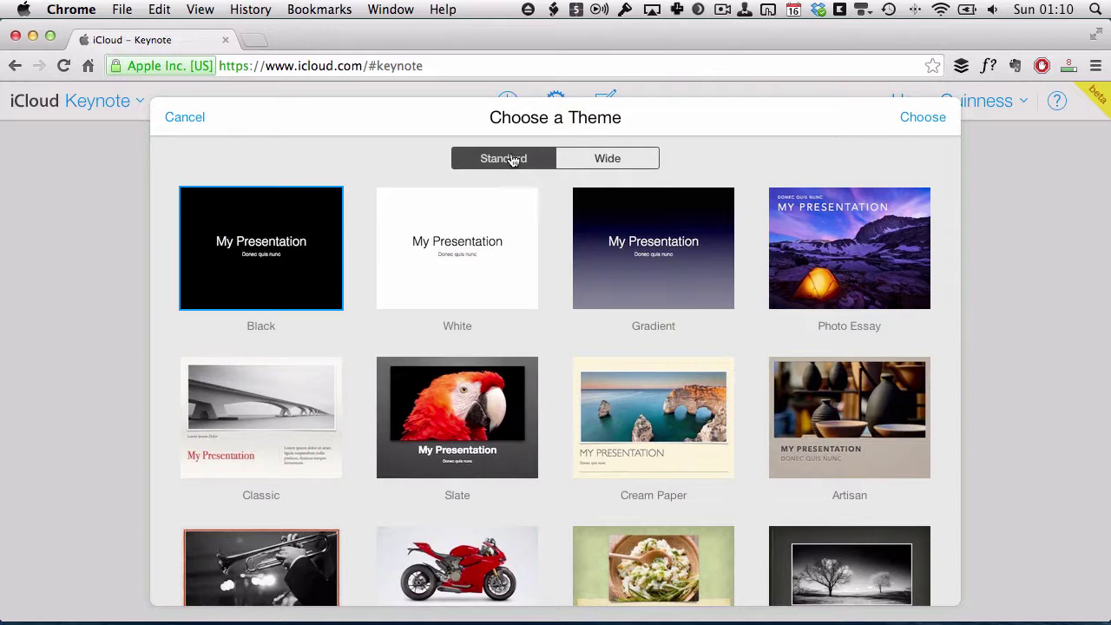
Compare the Standard and Wide theme formats, and browse through the available Standard themes
left_click(607, 162)
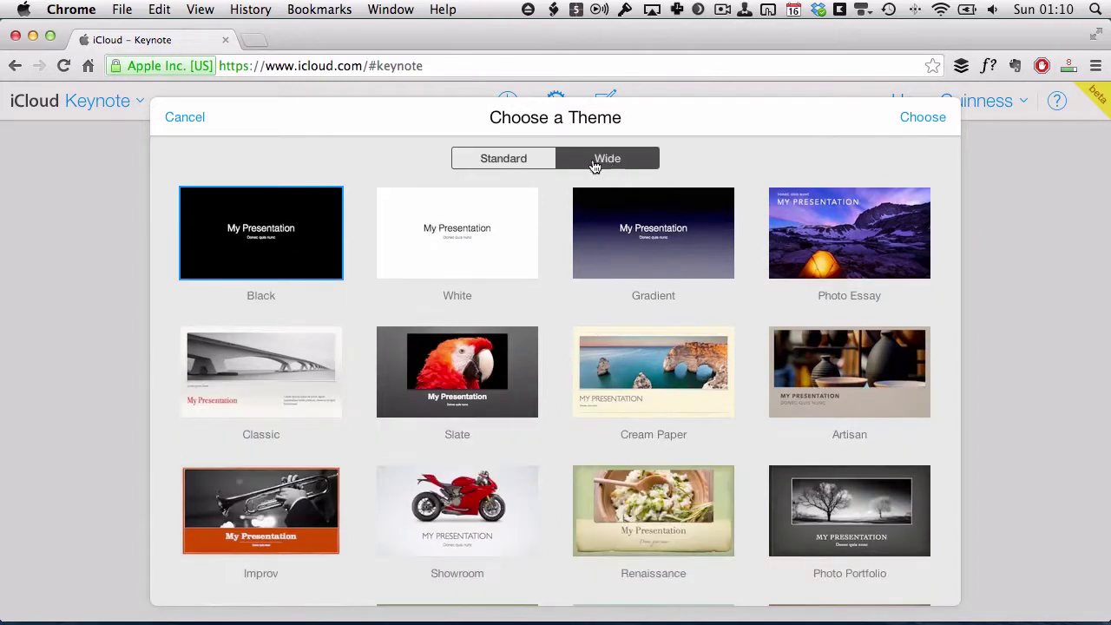
left_click(538, 163)
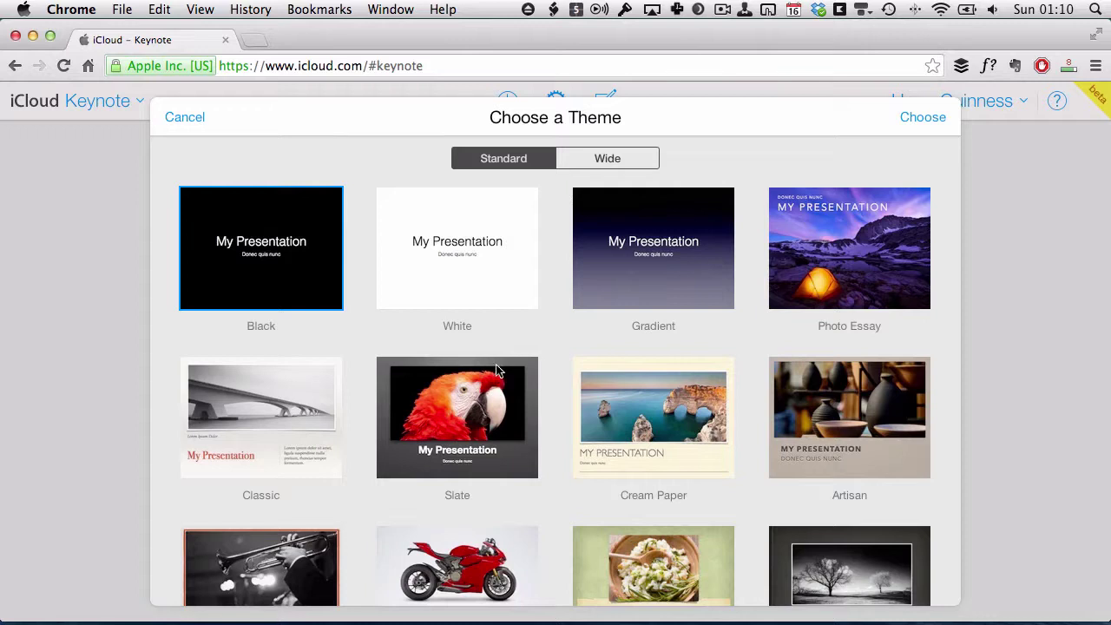
left_click(596, 158)
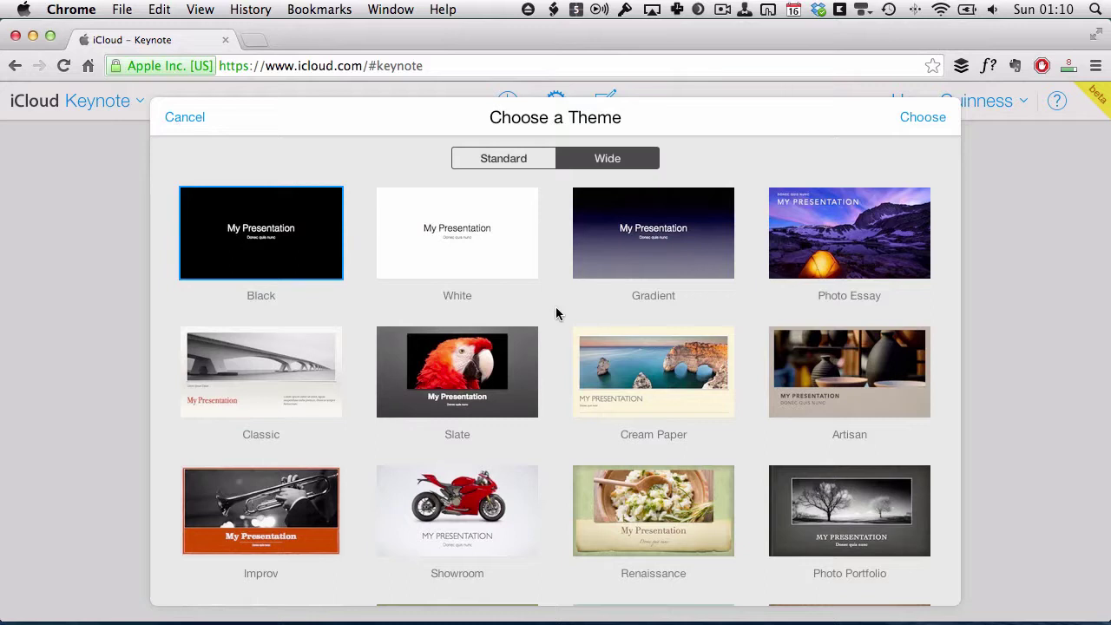
left_click(507, 159)
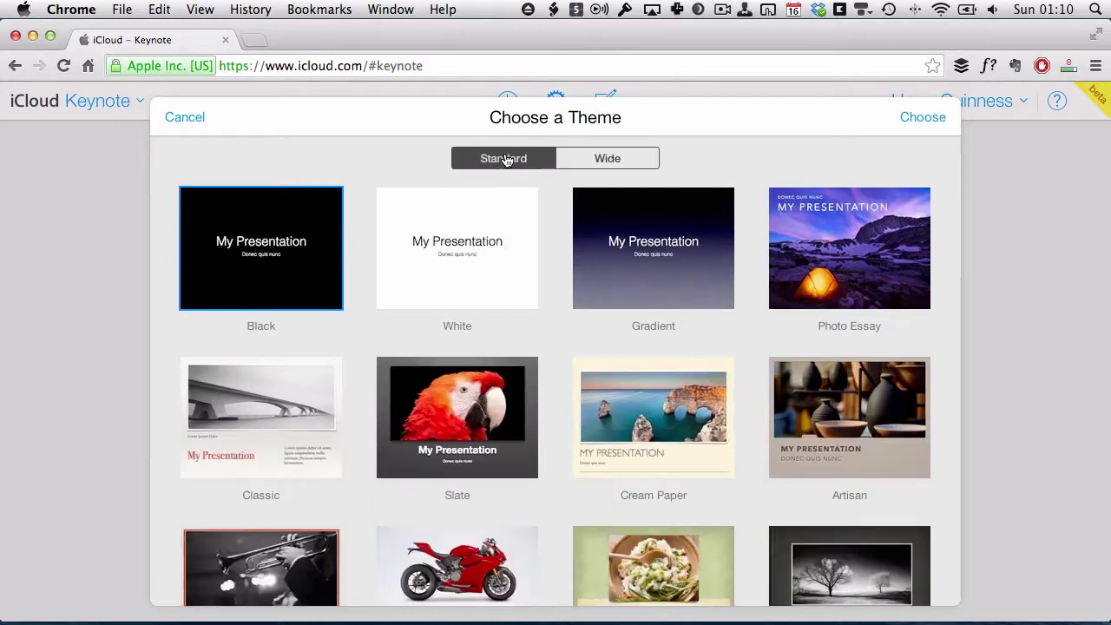
scroll(504, 174, "down", 4)
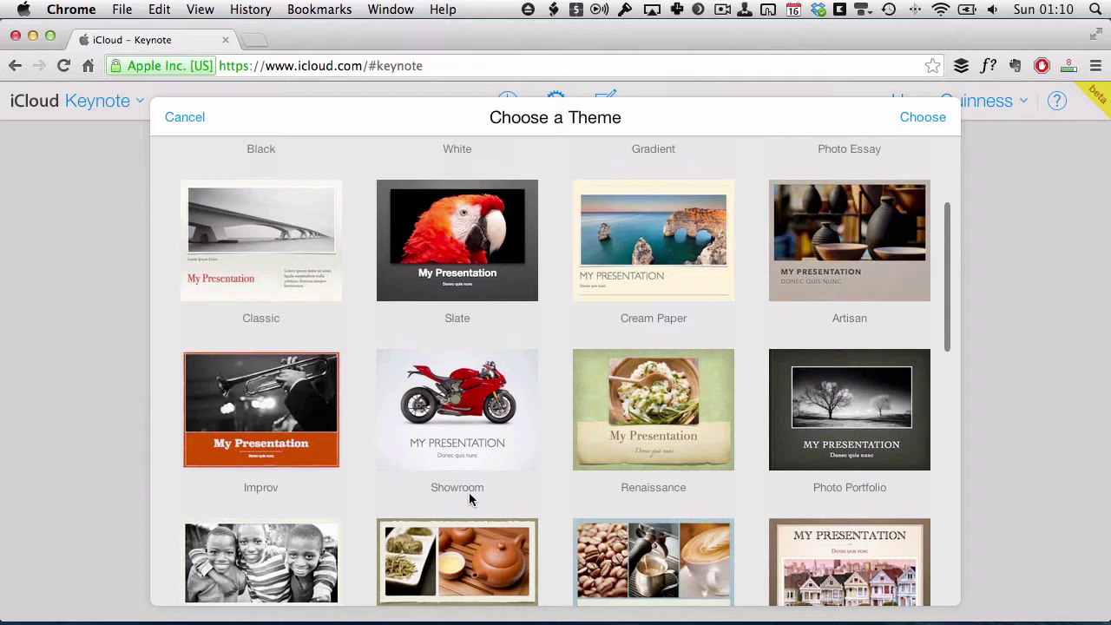
scroll(447, 439, "down", 8)
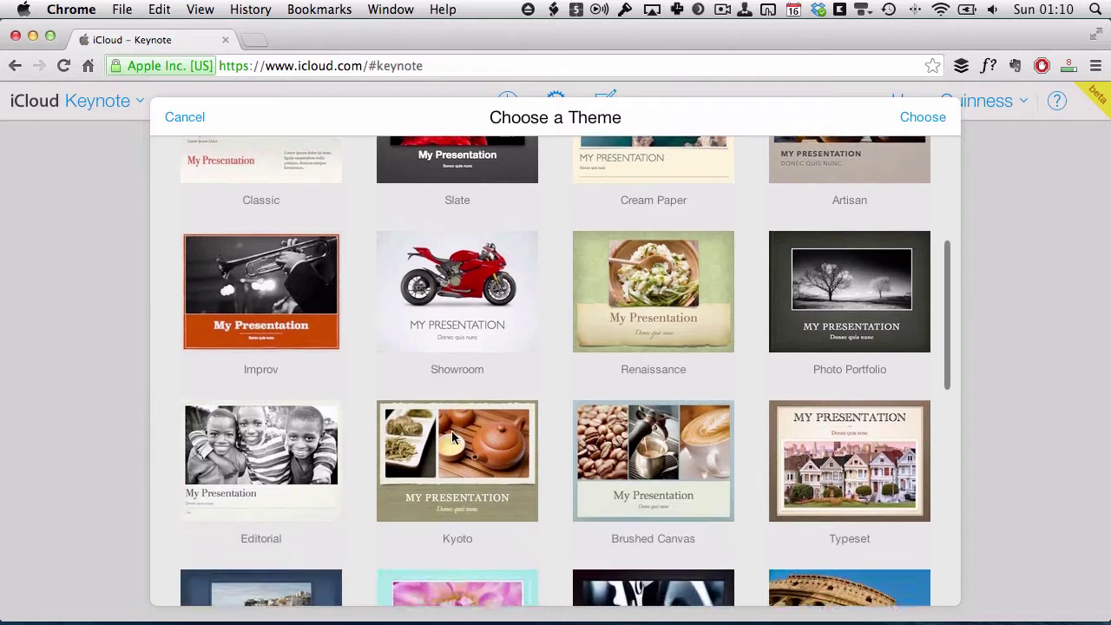
scroll(451, 436, "down", 8)
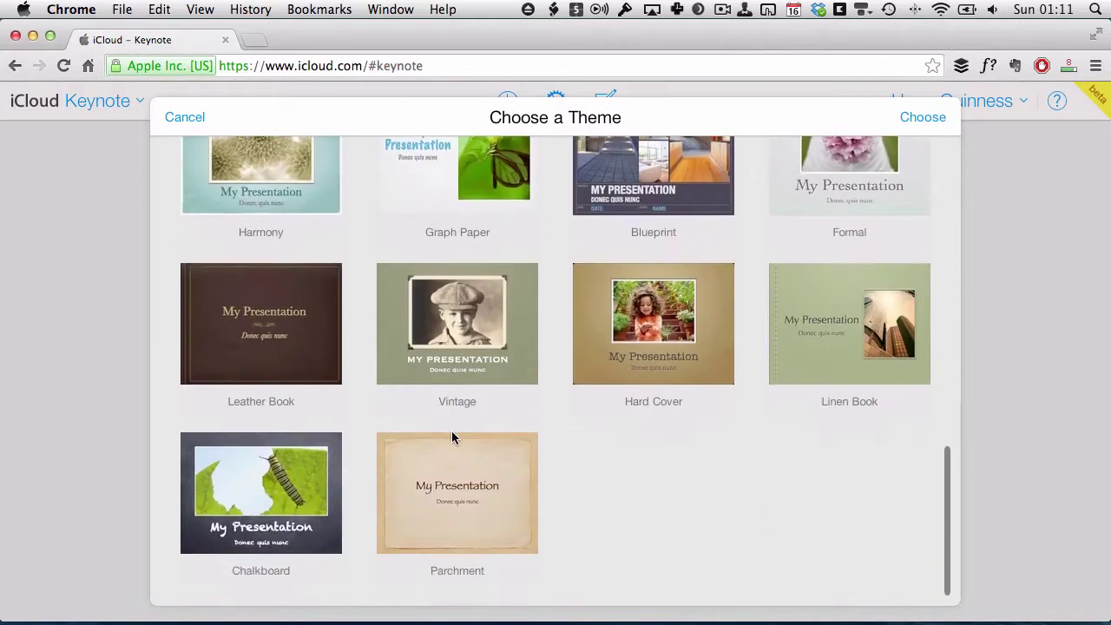
scroll(451, 436, "up", 15)
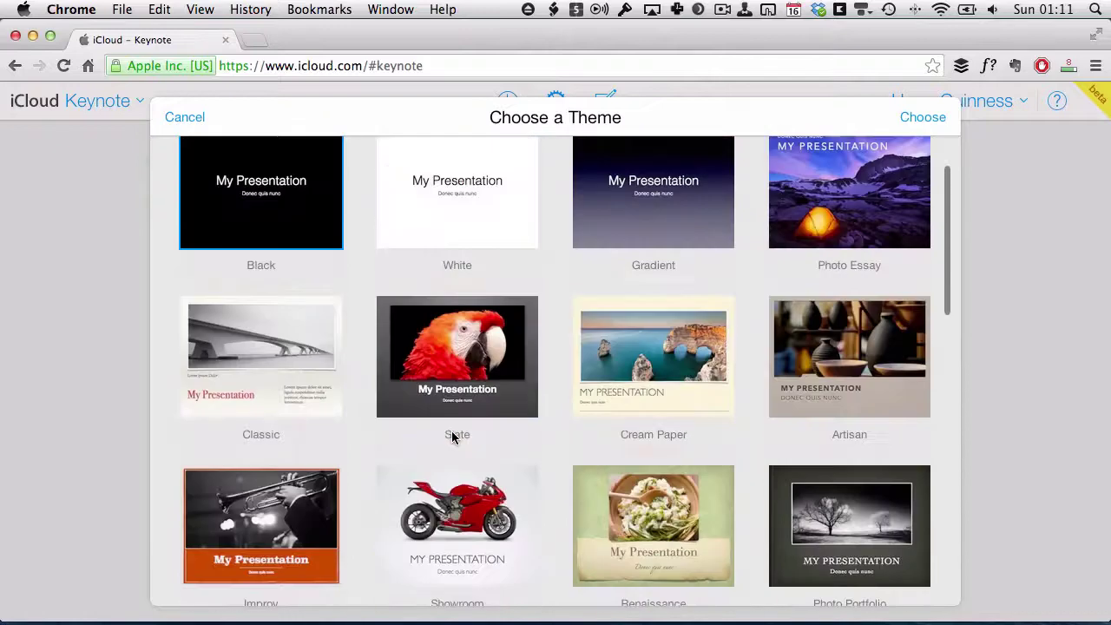
scroll(452, 436, "up", 2)
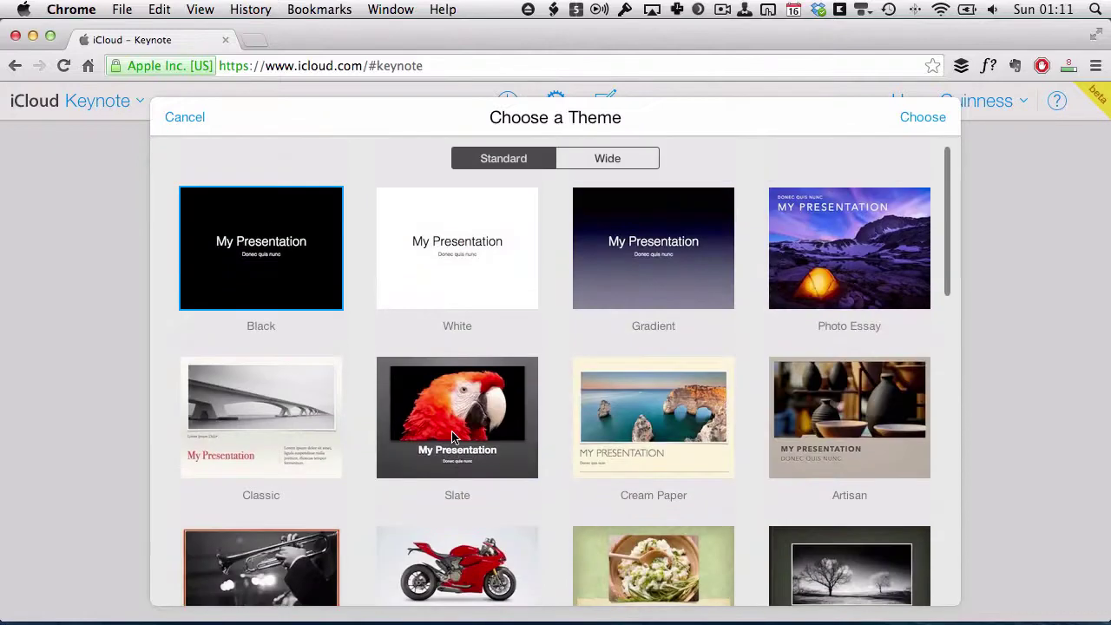
Create the presentation with the Standard Gradient theme and enlarge its window to fill the screen
left_click(645, 279)
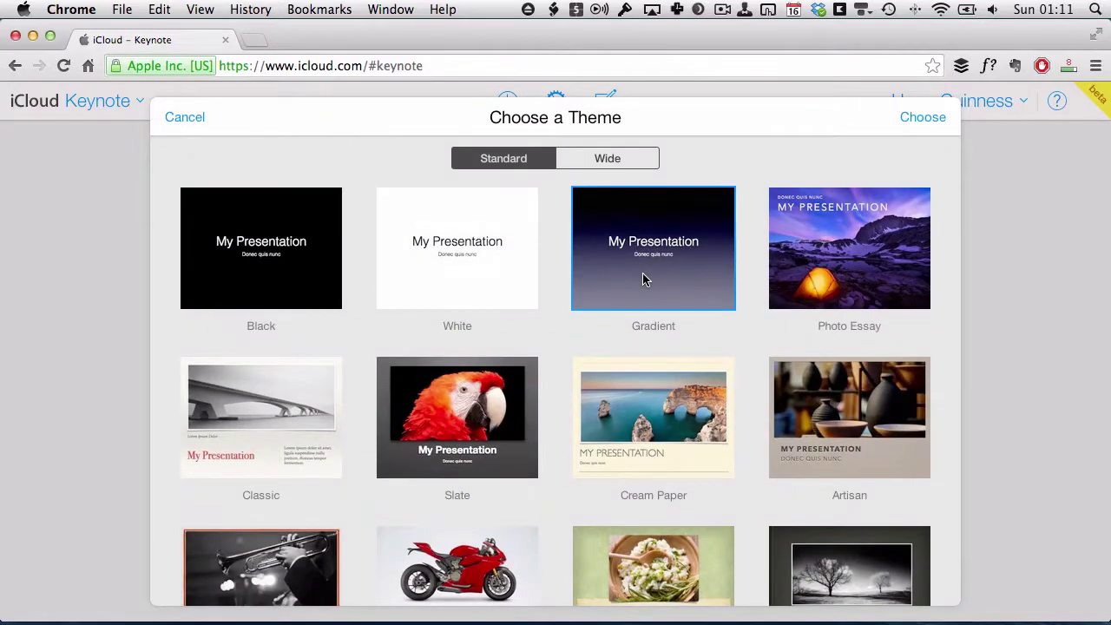
left_click(935, 122)
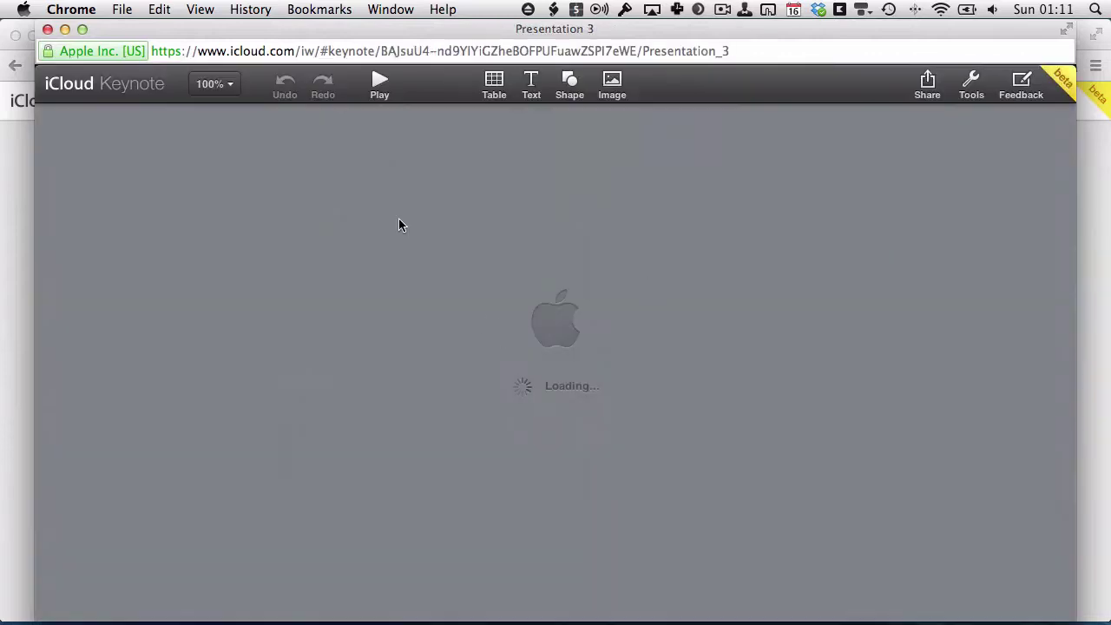
left_click(83, 29)
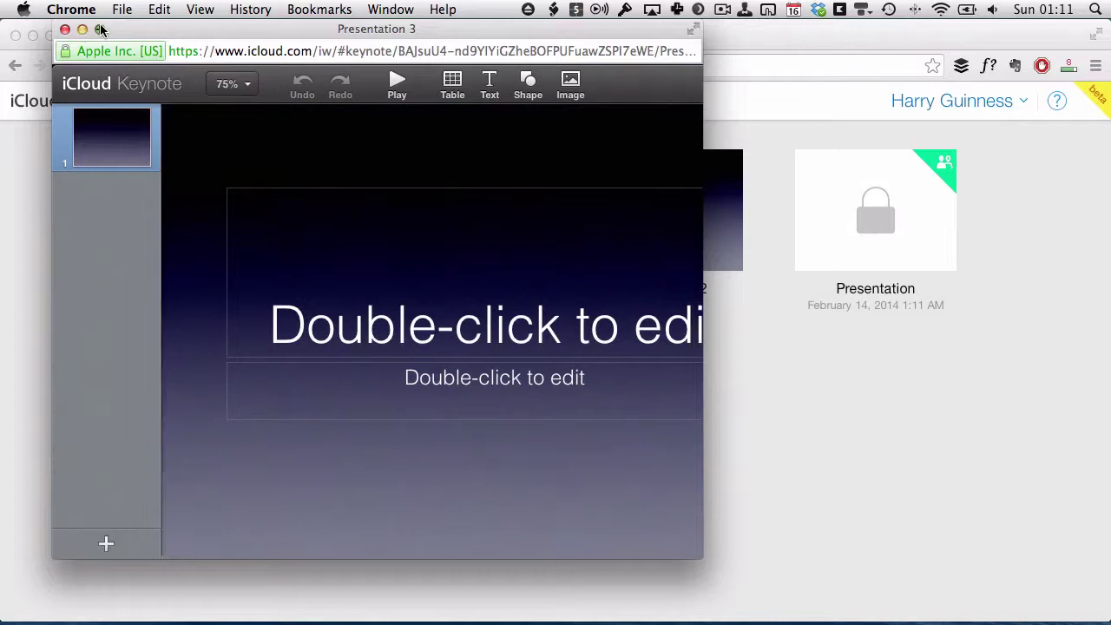
left_click(99, 29)
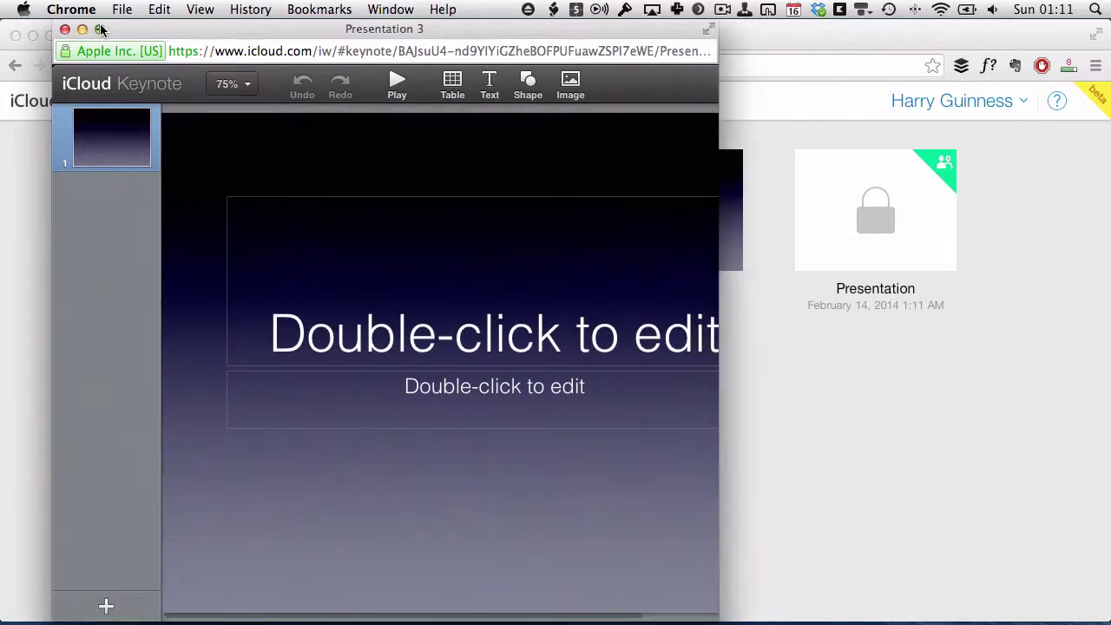
left_click(100, 29)
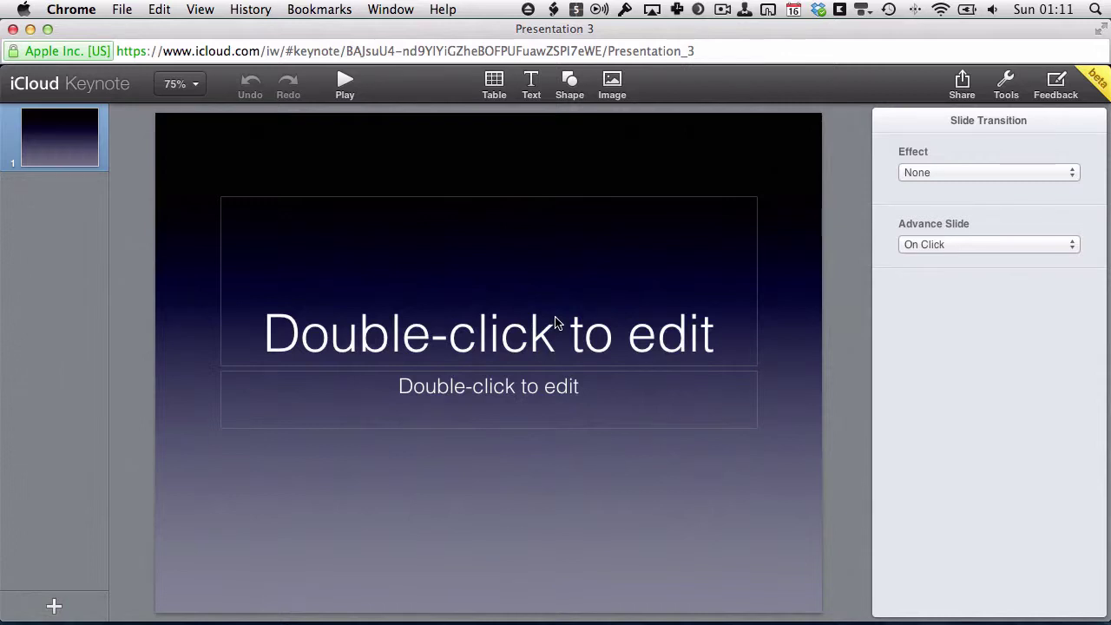
Replace the title placeholder on the first slide with "Tuts+ is Awesome"
left_click(521, 337)
double_click(522, 337)
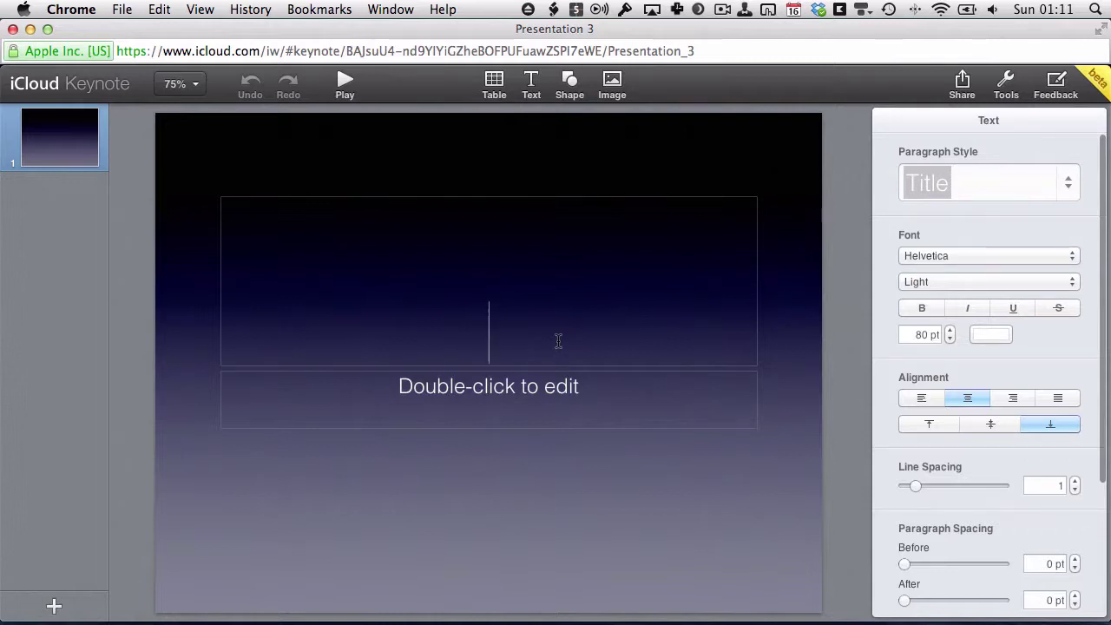
type("Tuts")
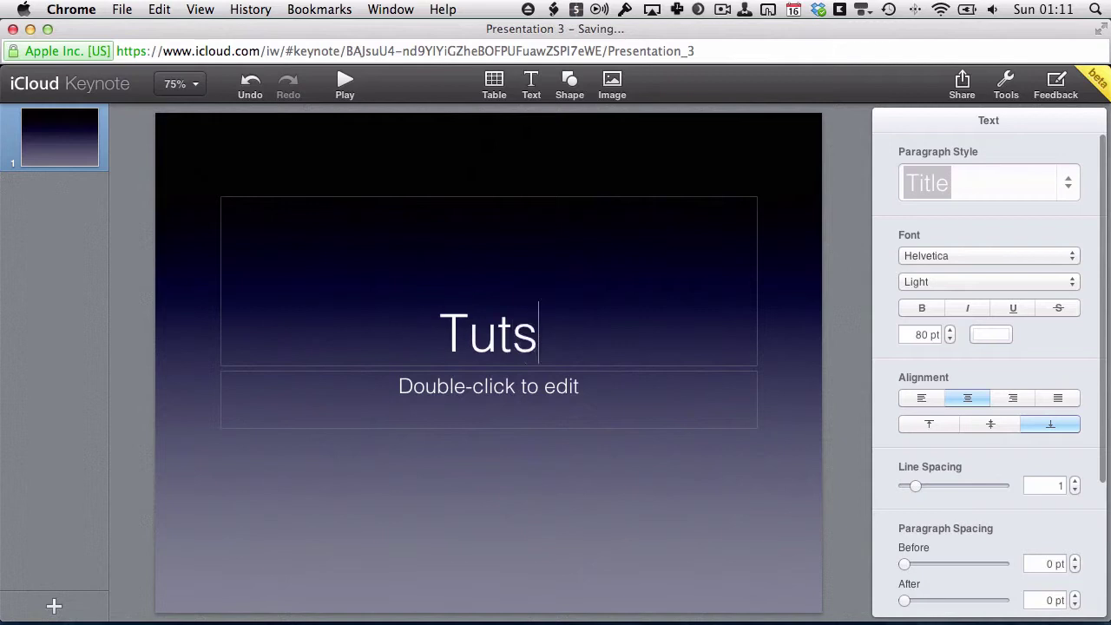
type("+ ")
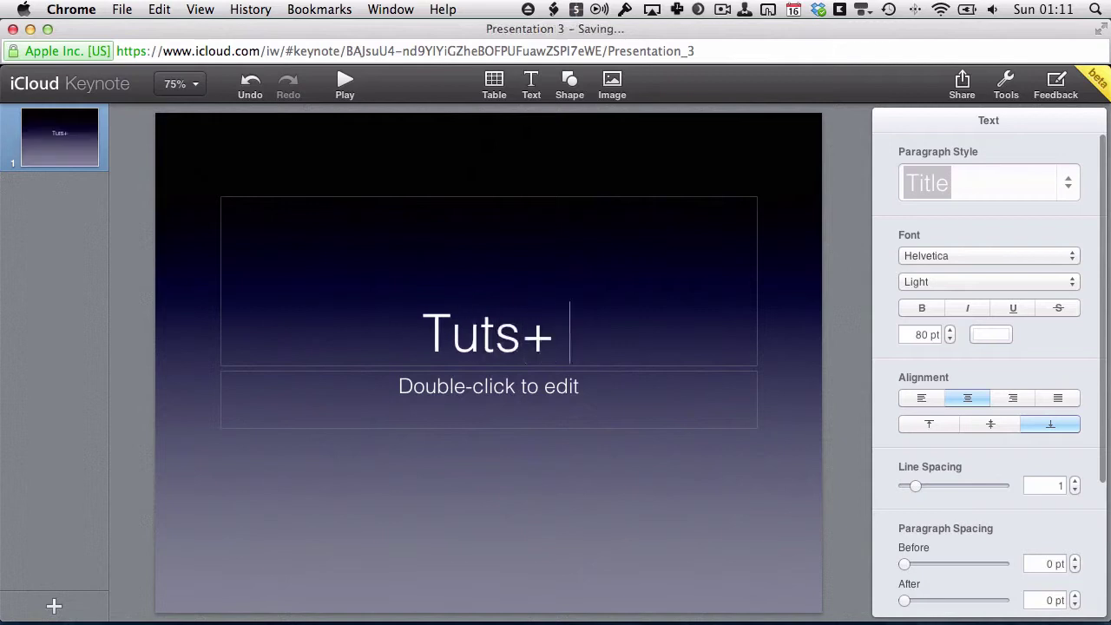
type("is Awesome")
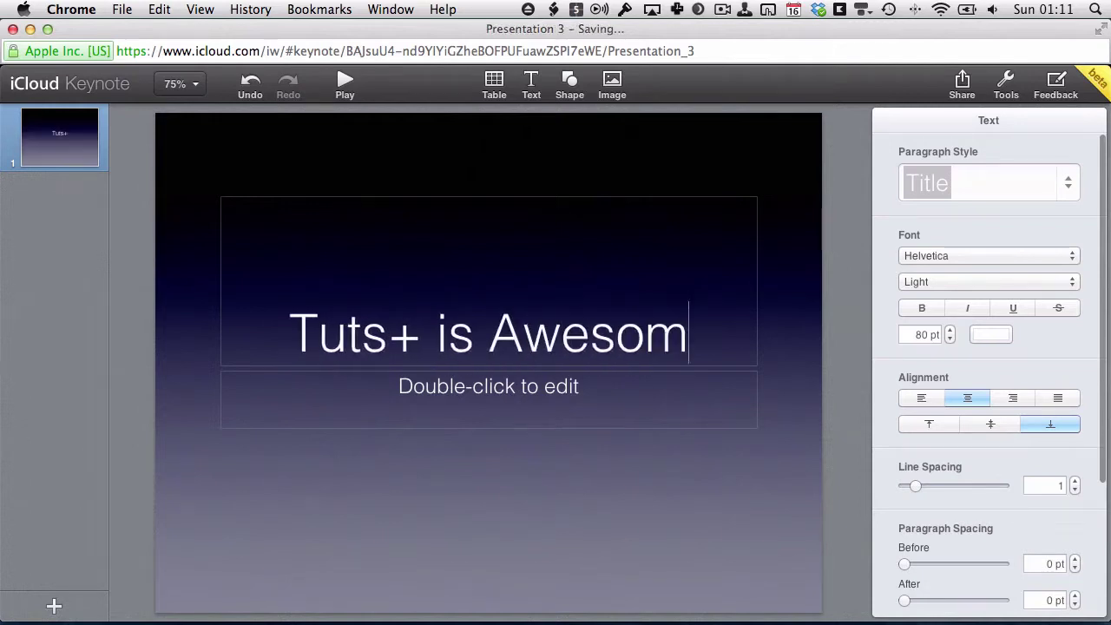
Replace the subtitle placeholder with "It really really is."
left_click(478, 390)
double_click(477, 389)
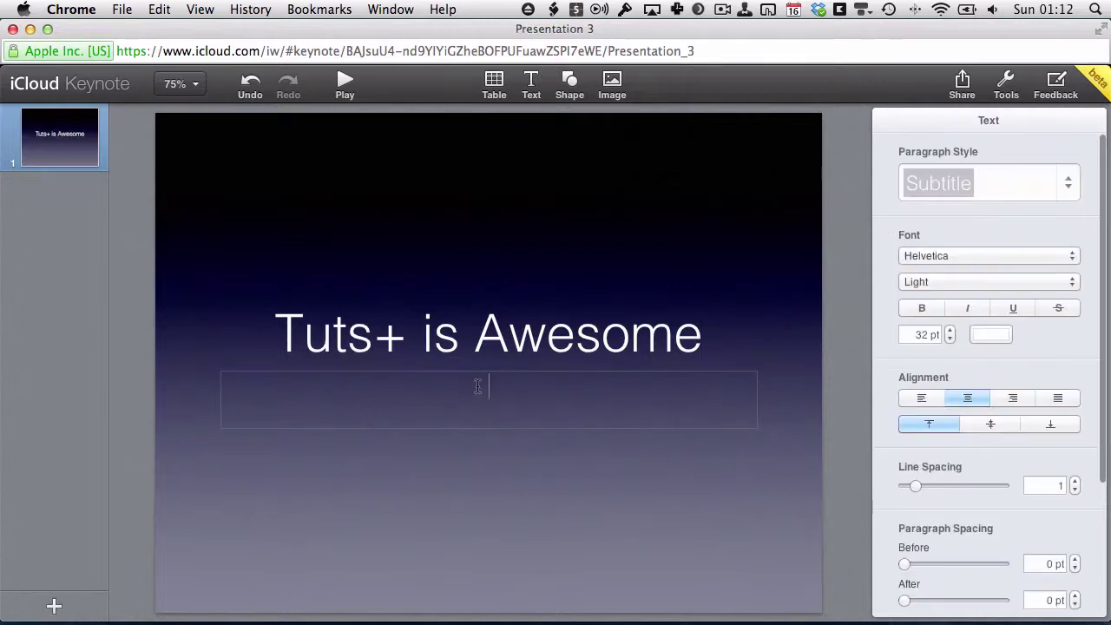
type("It reea")
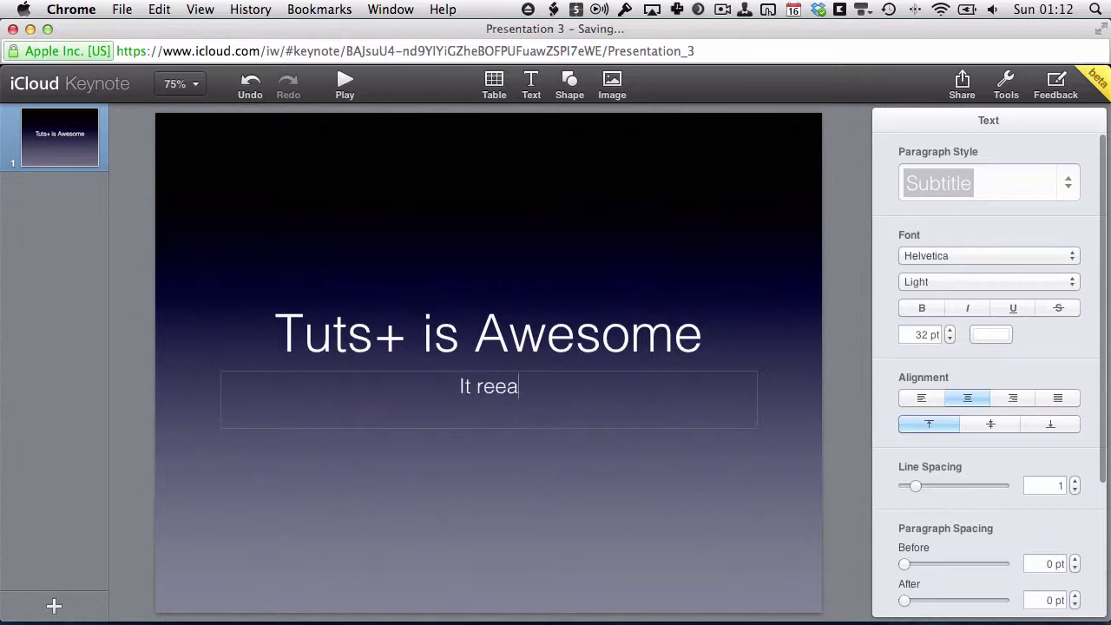
key("BackSpace")
key("BackSpace")
type("ally reaa")
key("BackSpace")
type("lly is.")
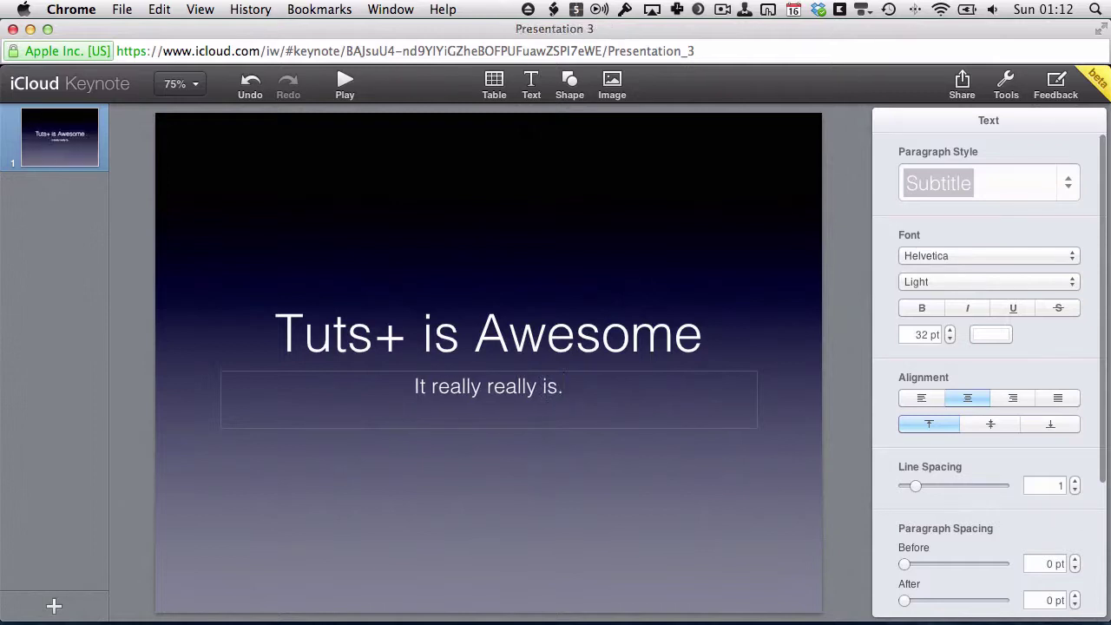
Select the whole subtitle text and examine its paragraph styles and the font, alignment, spacing and list options
key("super+a")
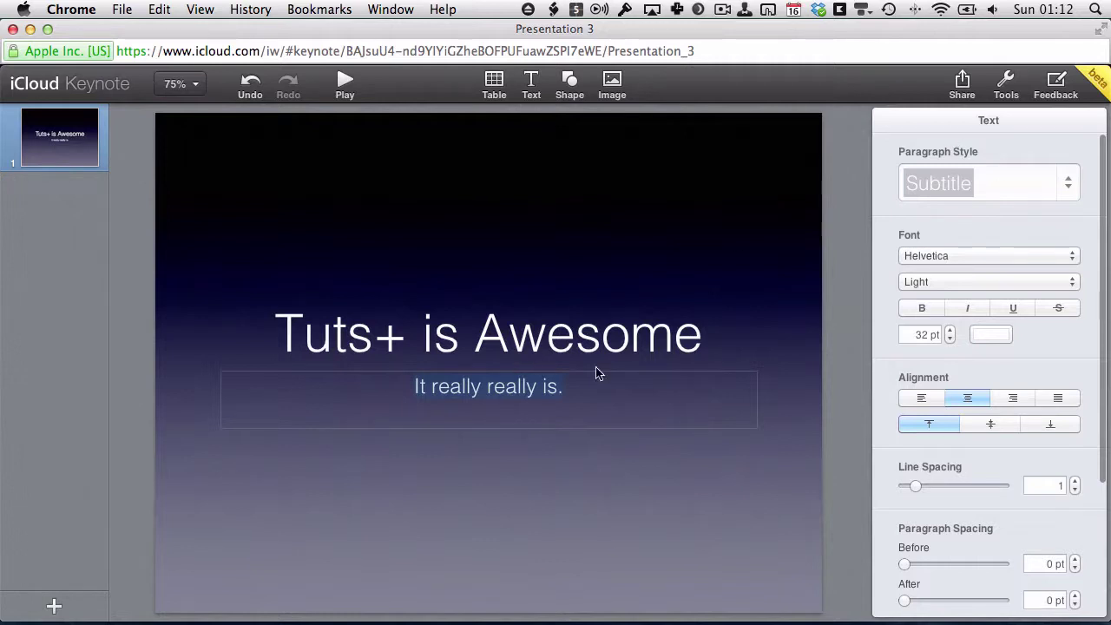
scroll(976, 278, "down", 5)
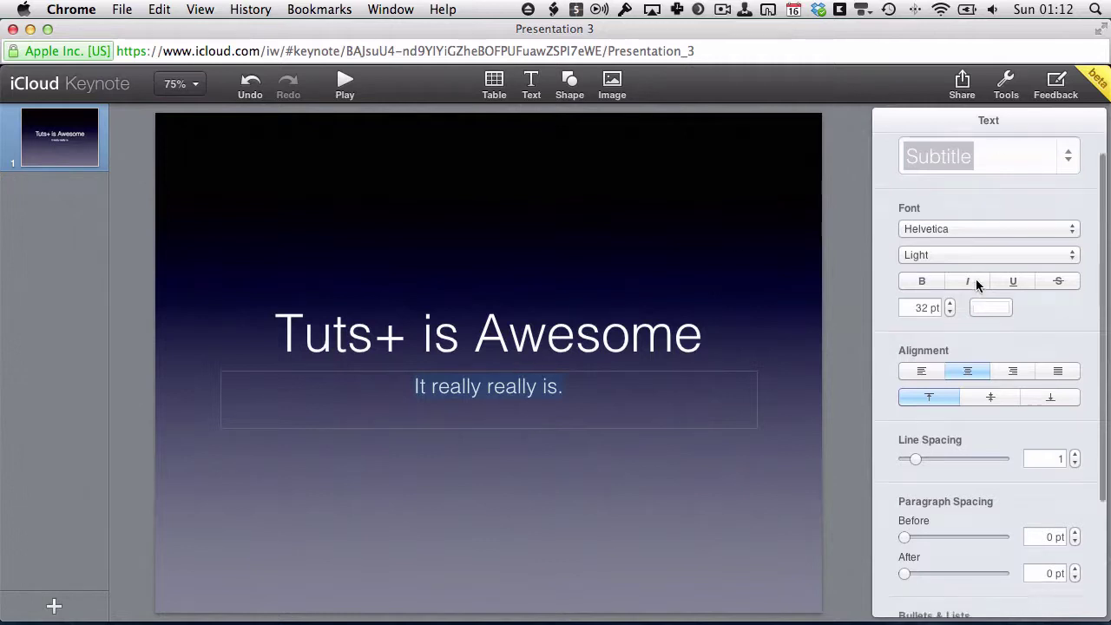
scroll(975, 278, "up", 5)
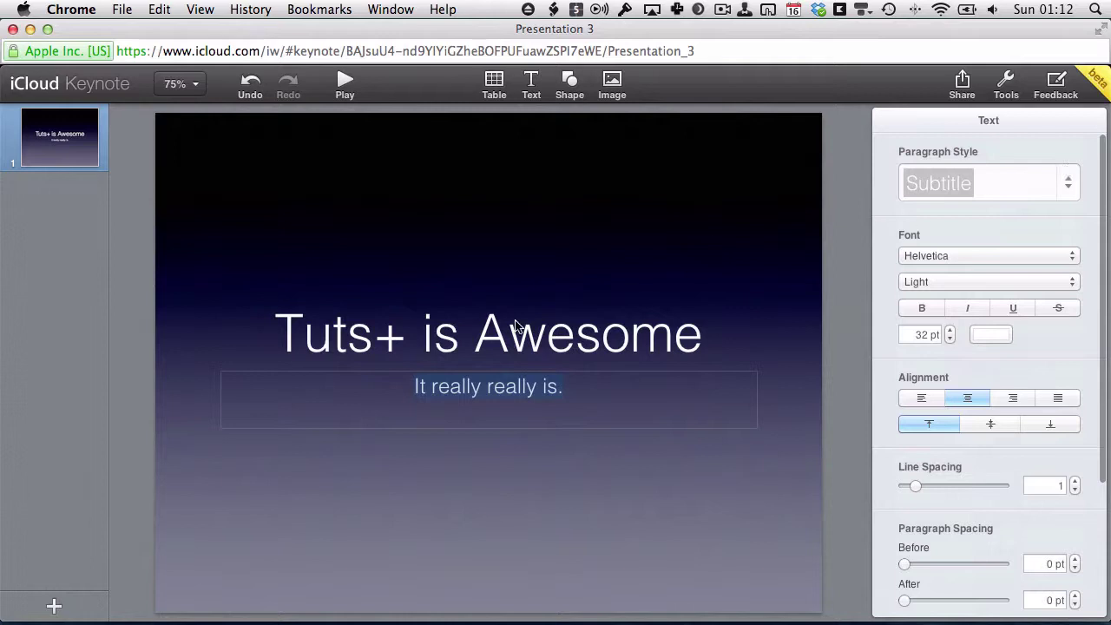
left_click(1066, 190)
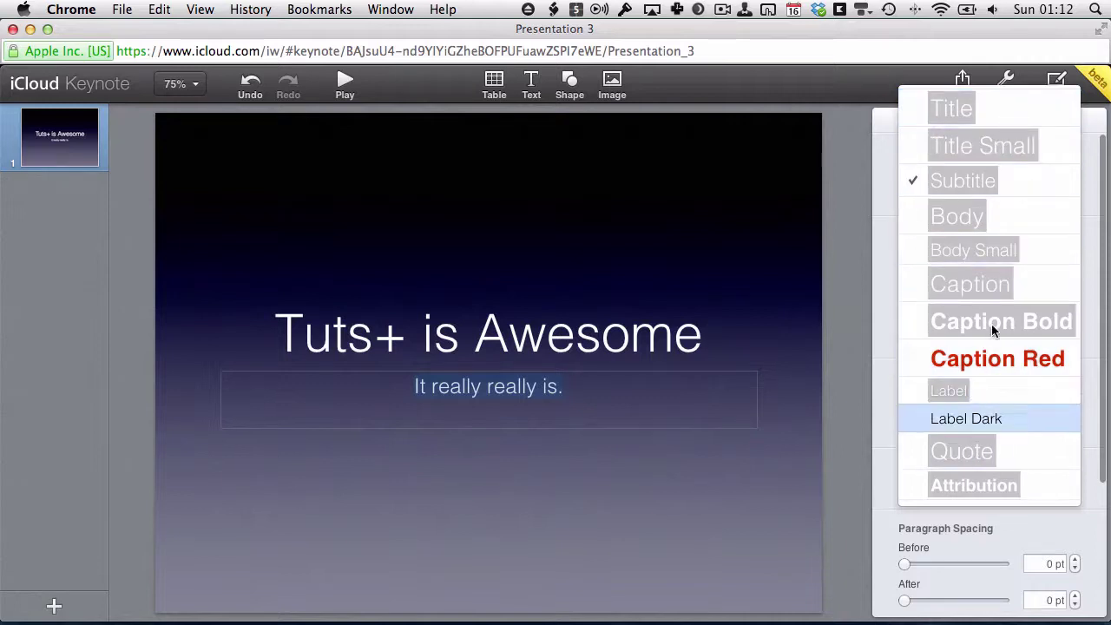
left_click(994, 182)
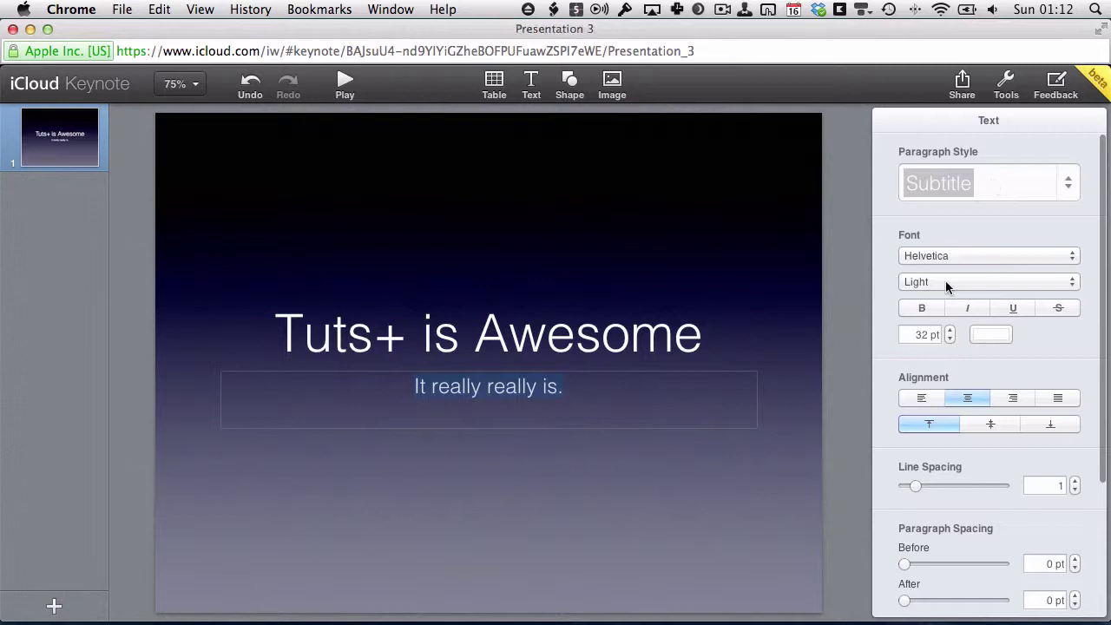
scroll(969, 349, "down", 5)
scroll(970, 356, "up", 5)
scroll(994, 356, "down", 1)
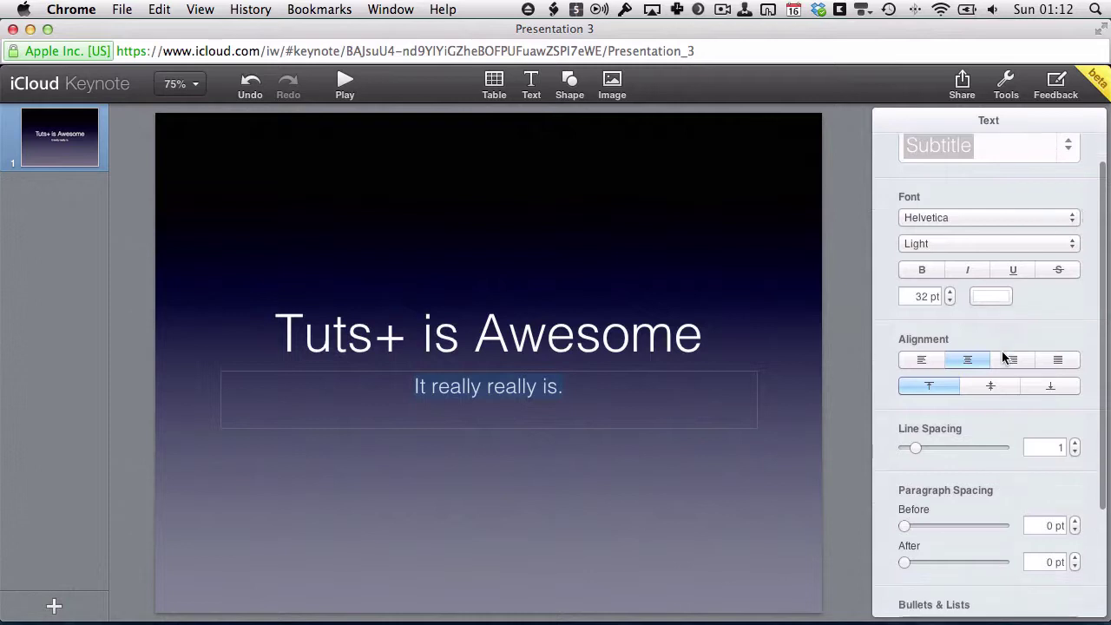
scroll(997, 358, "down", 4)
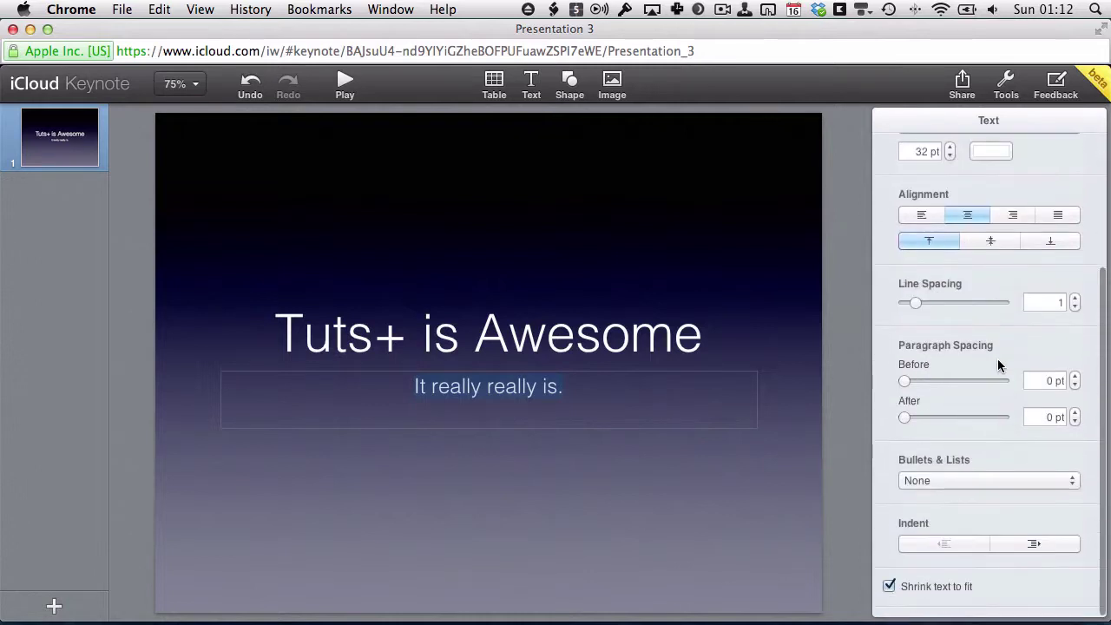
scroll(955, 475, "up", 5)
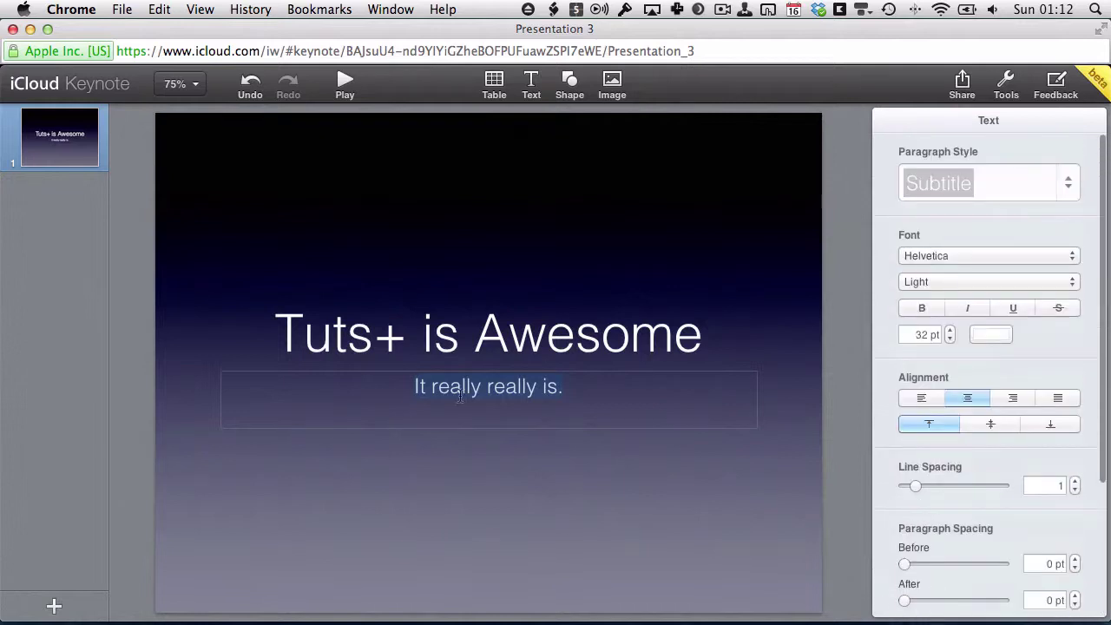
Increase the selected subtitle text's font size to 50 pt
left_click(950, 330)
left_click(950, 330)
left_click(950, 330)
left_click(950, 331)
left_click(950, 331)
left_click(949, 331)
left_click(950, 331)
left_click(950, 331)
left_click(949, 330)
left_click(949, 331)
left_click(949, 331)
left_click(950, 331)
left_click(950, 331)
left_click(950, 331)
left_click(950, 331)
left_click(949, 331)
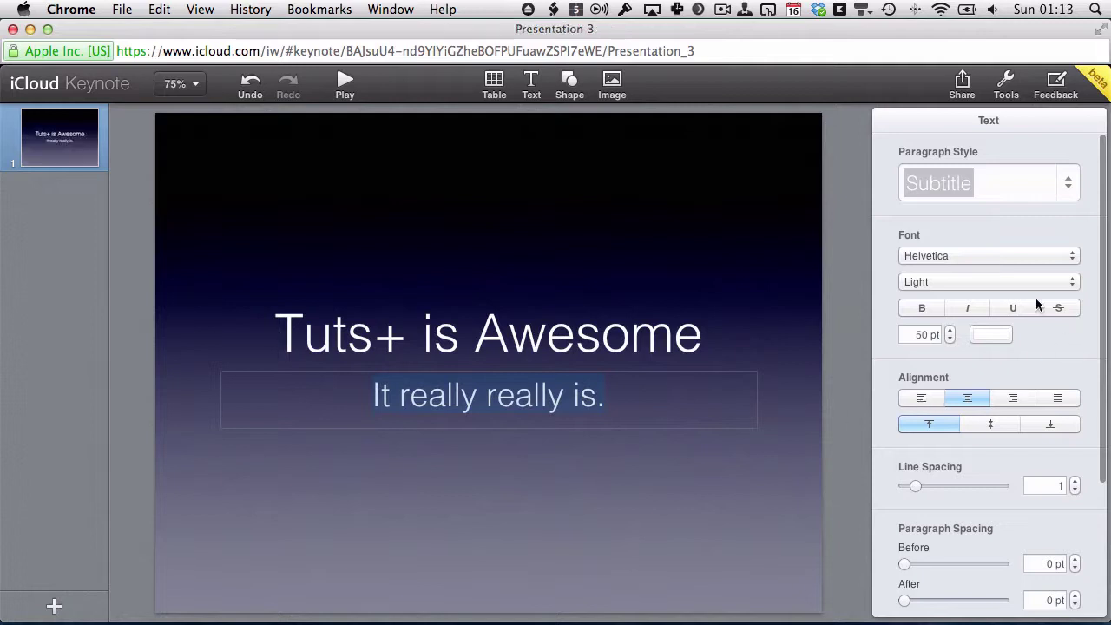
Set the subtitle's Helvetica typeface to Light Oblique
left_click(1009, 283)
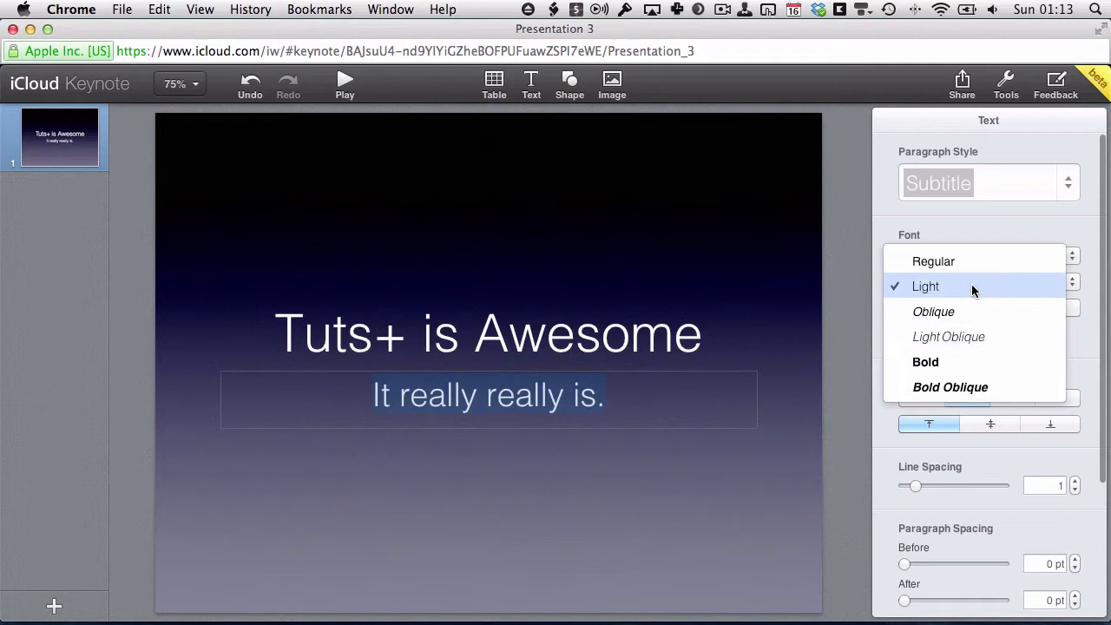
left_click(959, 336)
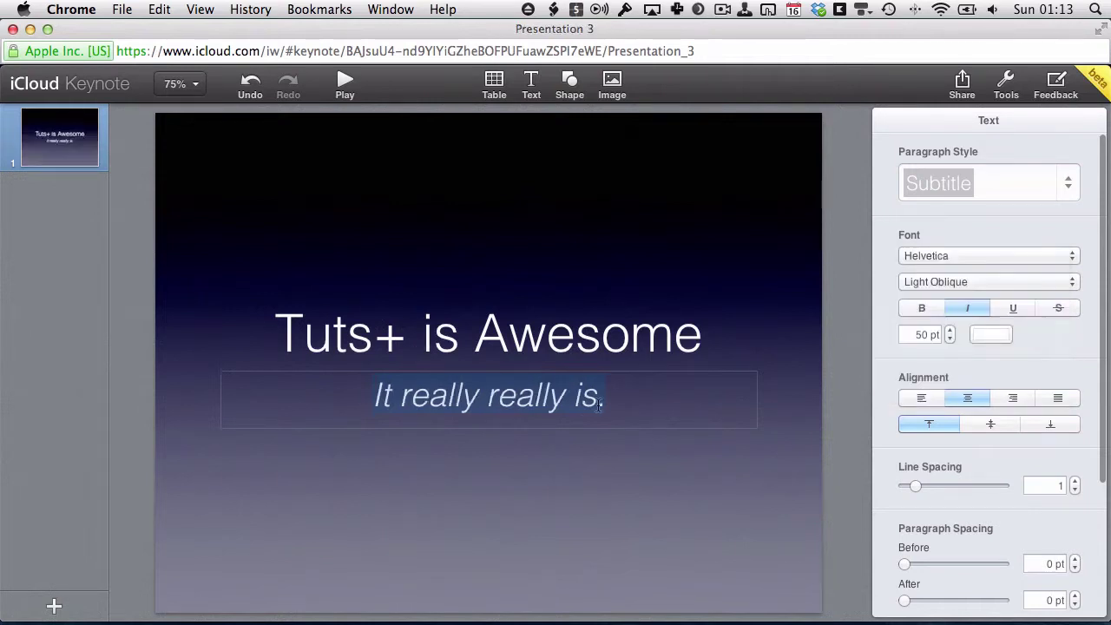
scroll(1013, 500, "down", 5)
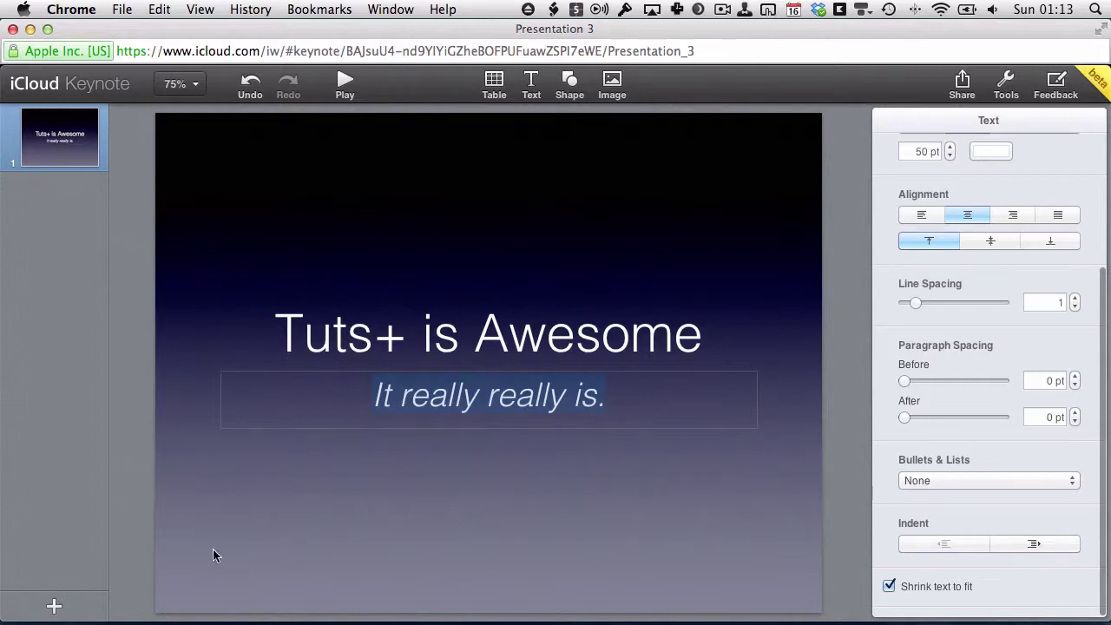
Add a second slide using the quote layout with an attribution line
left_click(48, 607)
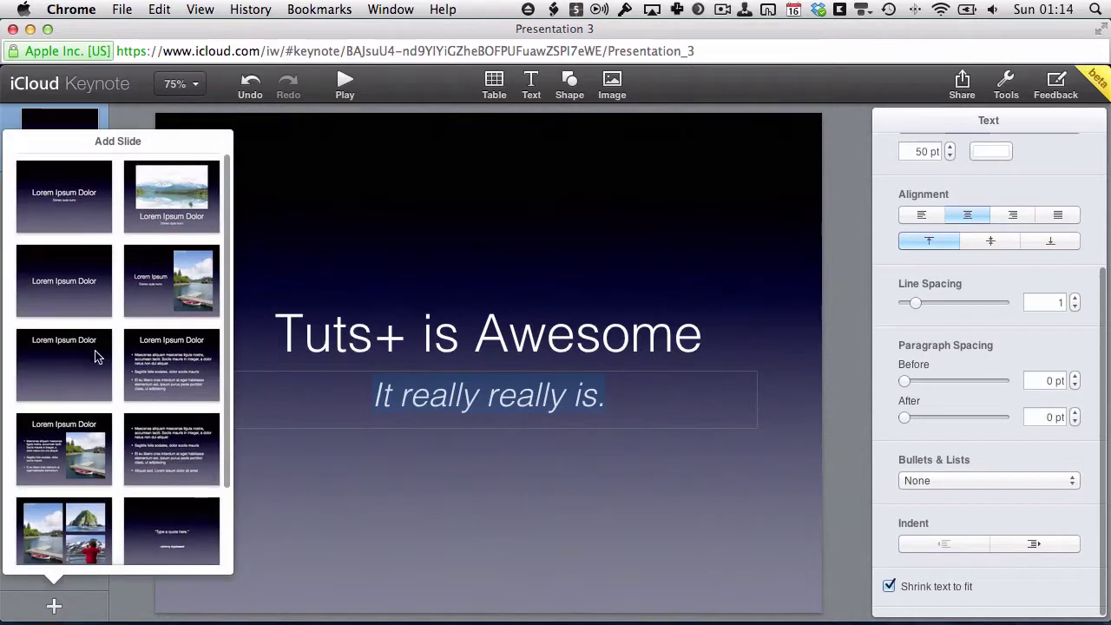
scroll(99, 309, "down", 3)
scroll(99, 315, "up", 3)
scroll(163, 469, "down", 2)
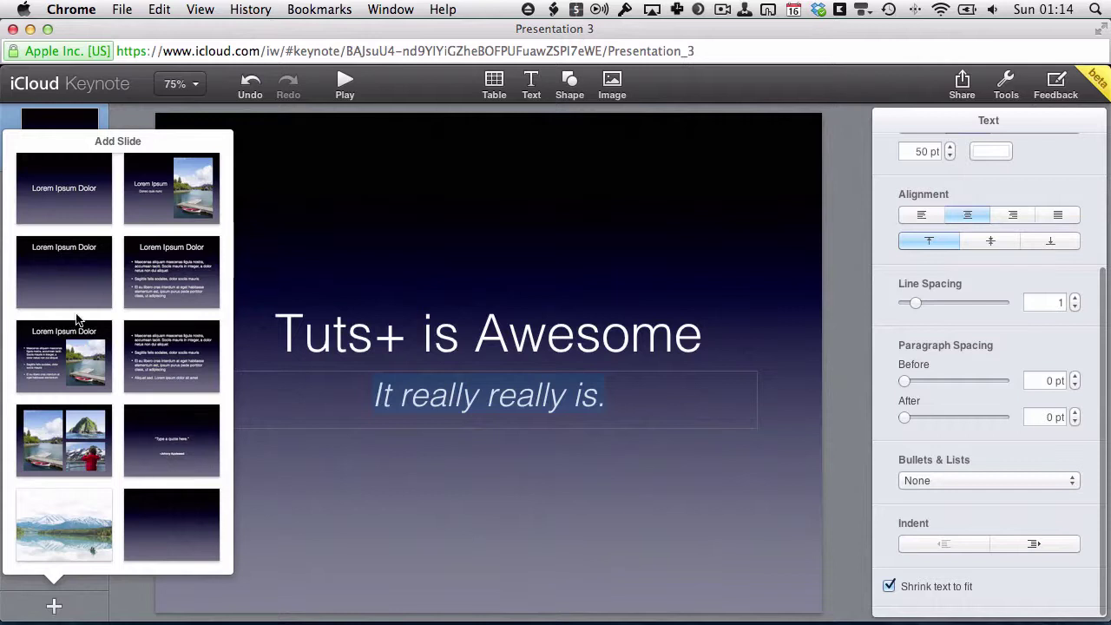
scroll(85, 222, "up", 2)
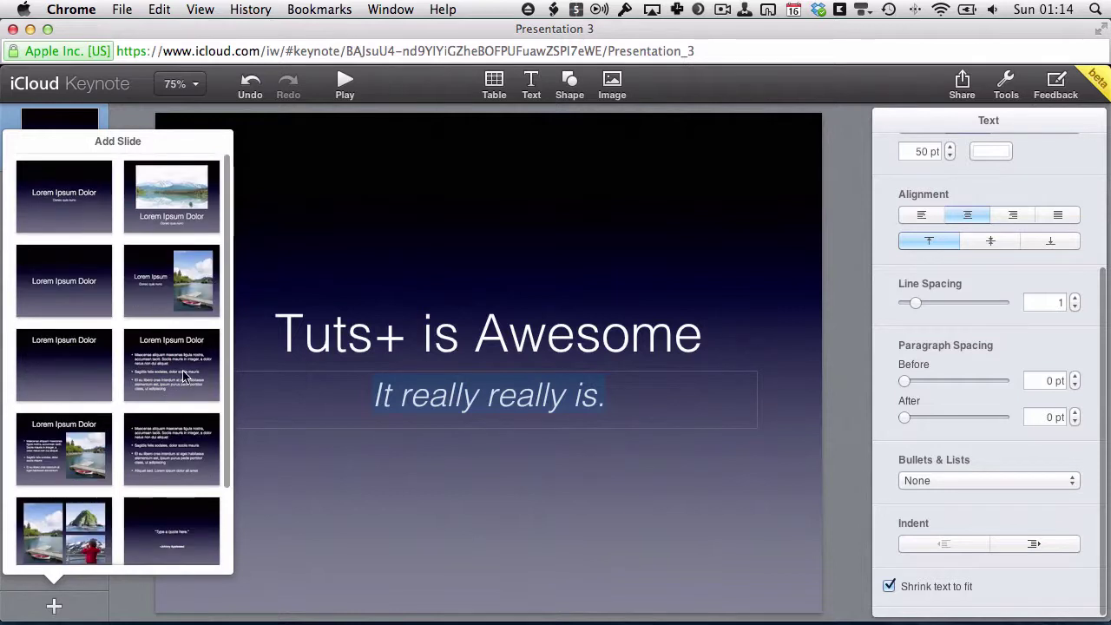
scroll(184, 375, "down", 2)
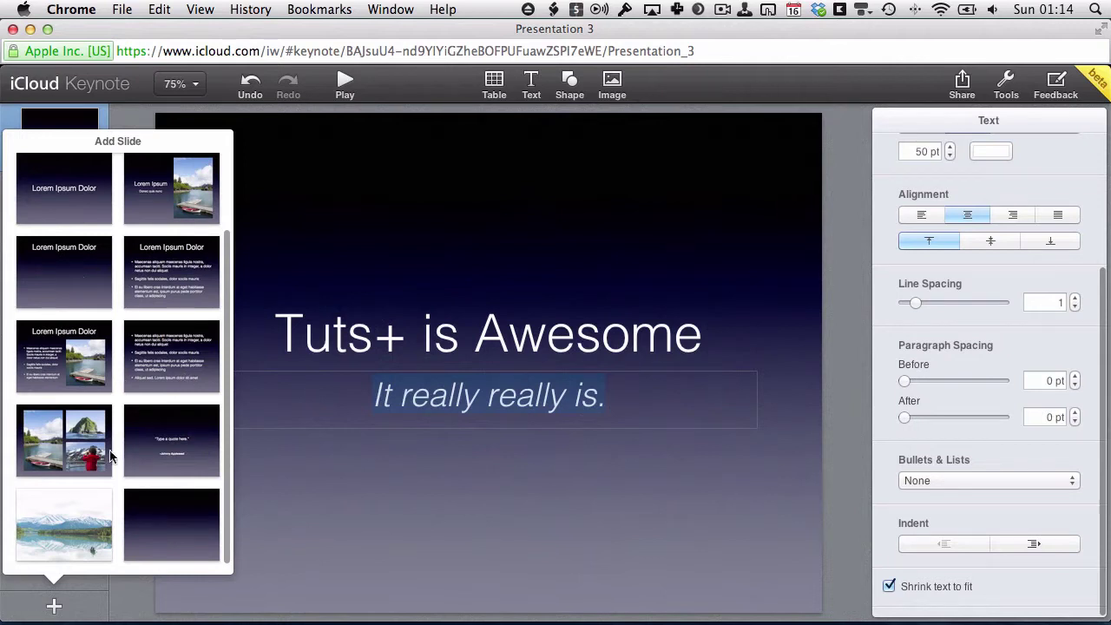
scroll(61, 272, "up", 1)
scroll(61, 272, "down", 1)
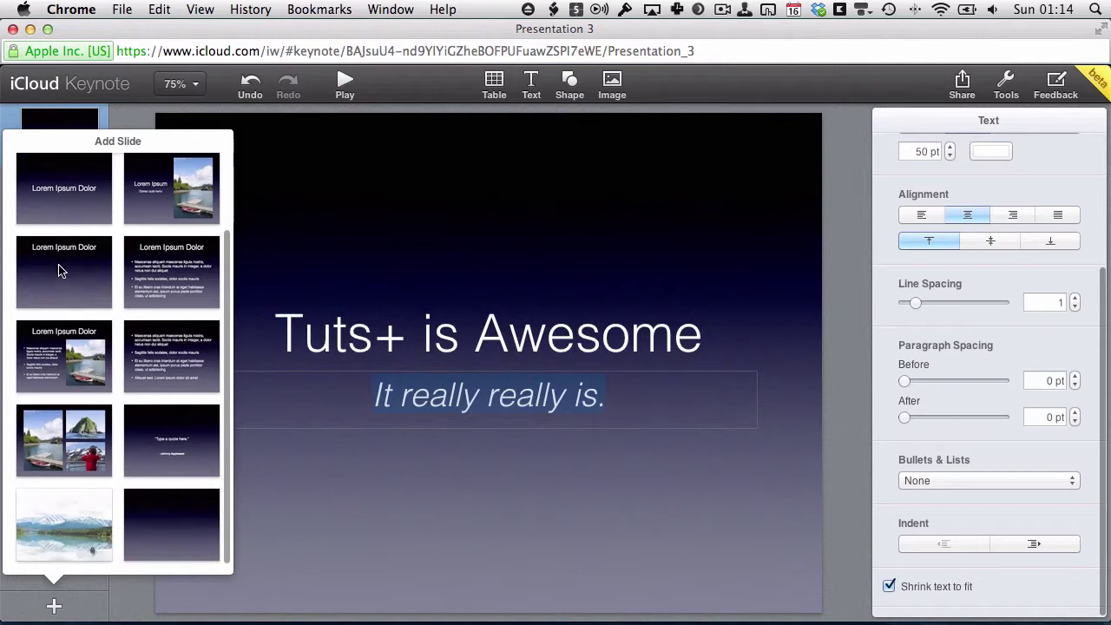
left_click(169, 448)
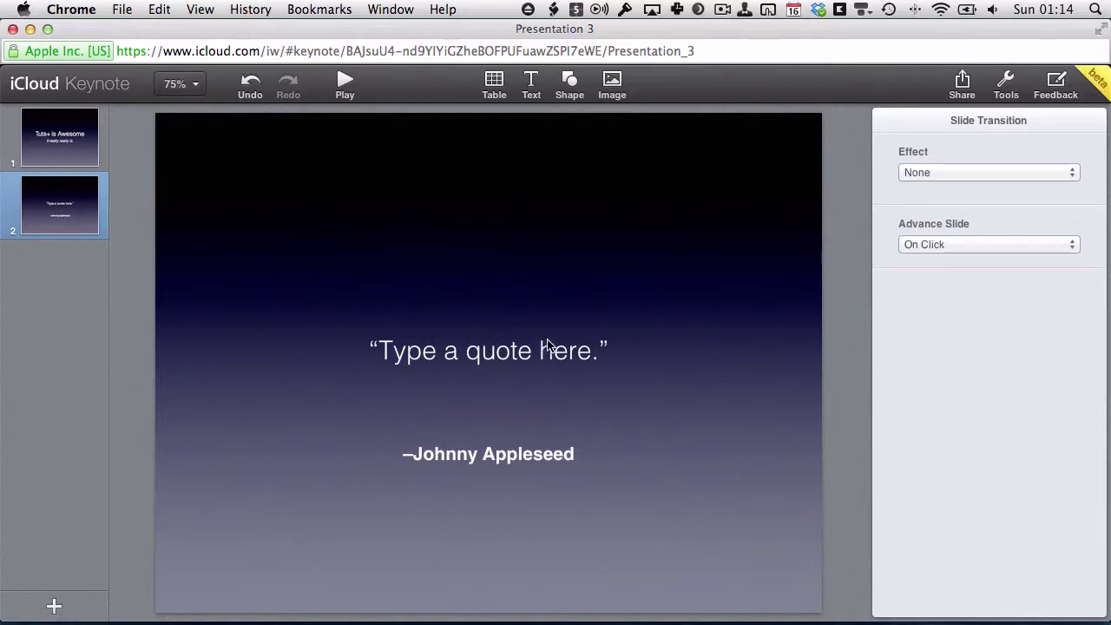
Replace the placeholder quote inside the quotation marks with "Tuts+ is Awesome"
left_click(437, 353)
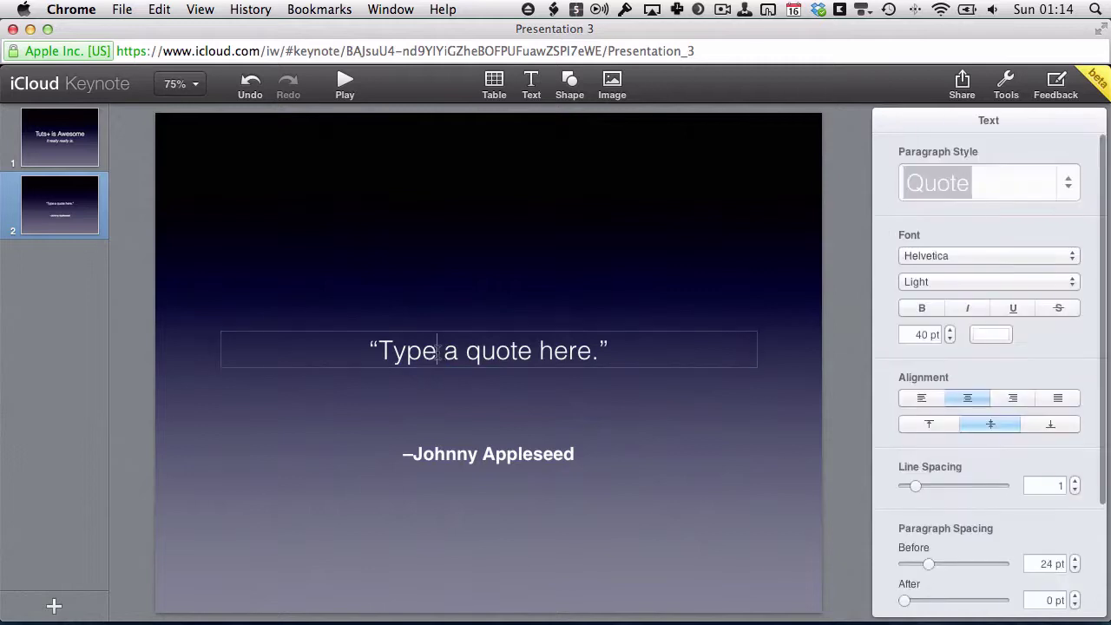
triple_click(438, 353)
key("Right")
key("Left")
key("shift+alt+Left")
key("shift+alt+Left")
key("shift+alt+Left")
key("shift+alt+Left")
type("Tuts+ ")
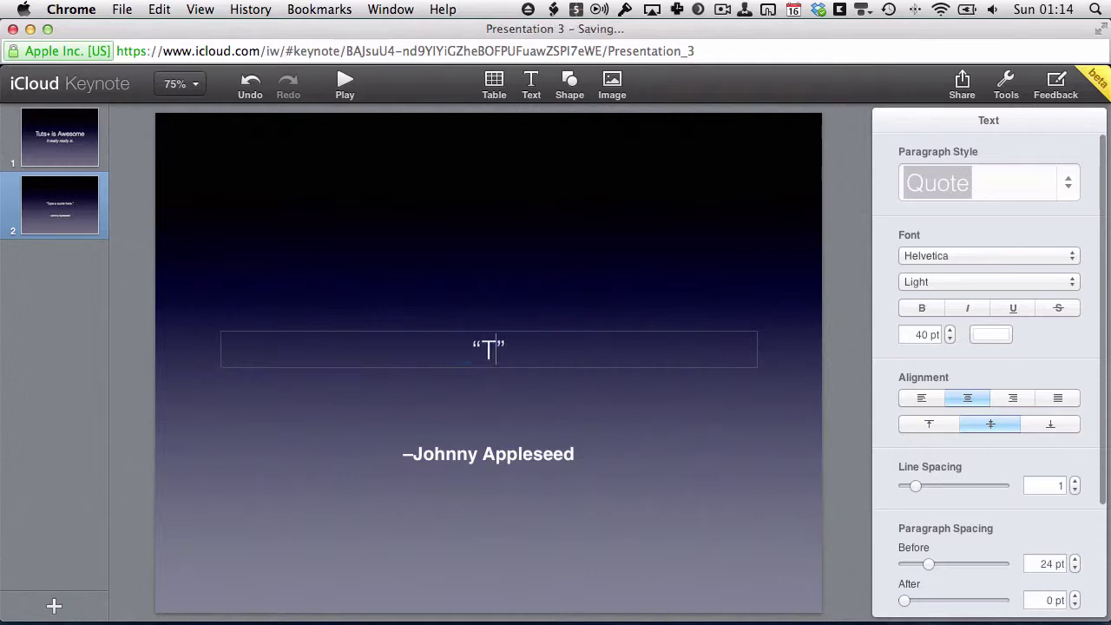
type("os")
key("BackSpace")
key("BackSpace")
type("is Awesome")
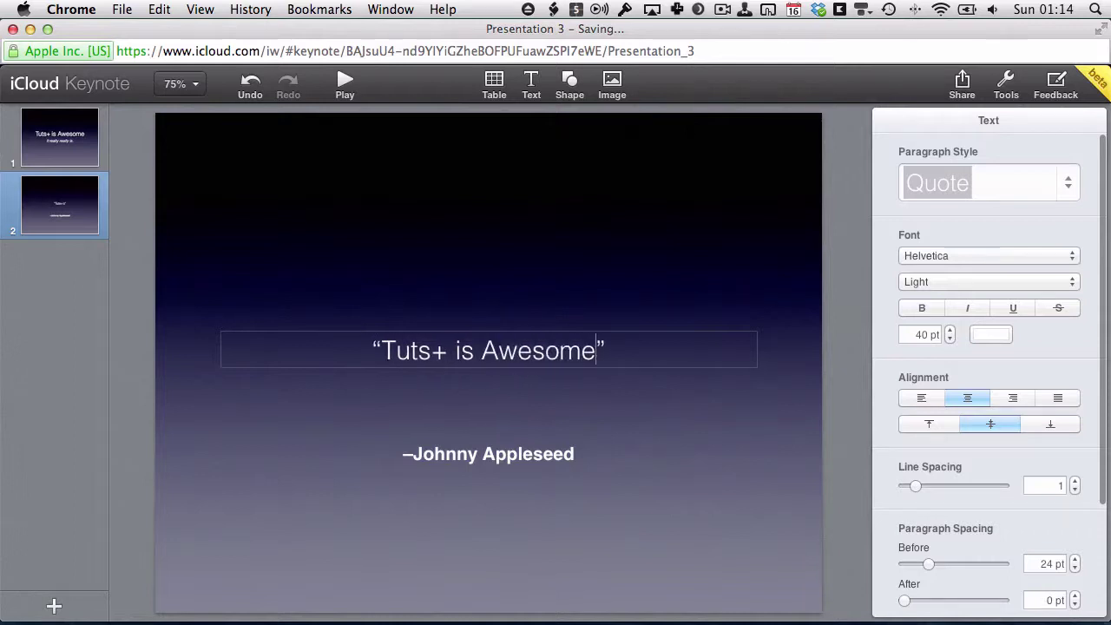
Replace the placeholder name in the quote's attribution with the author's full name, keeping the leading dash
left_click(470, 453)
left_click(469, 453)
left_click_drag(477, 453, 411, 462)
type("Harr")
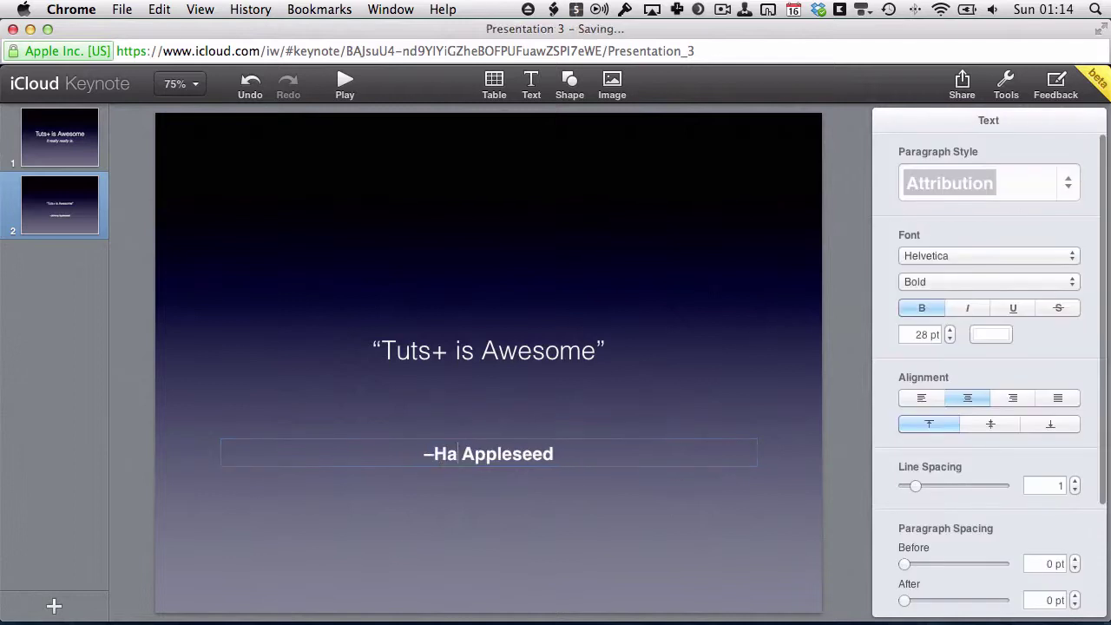
type("y")
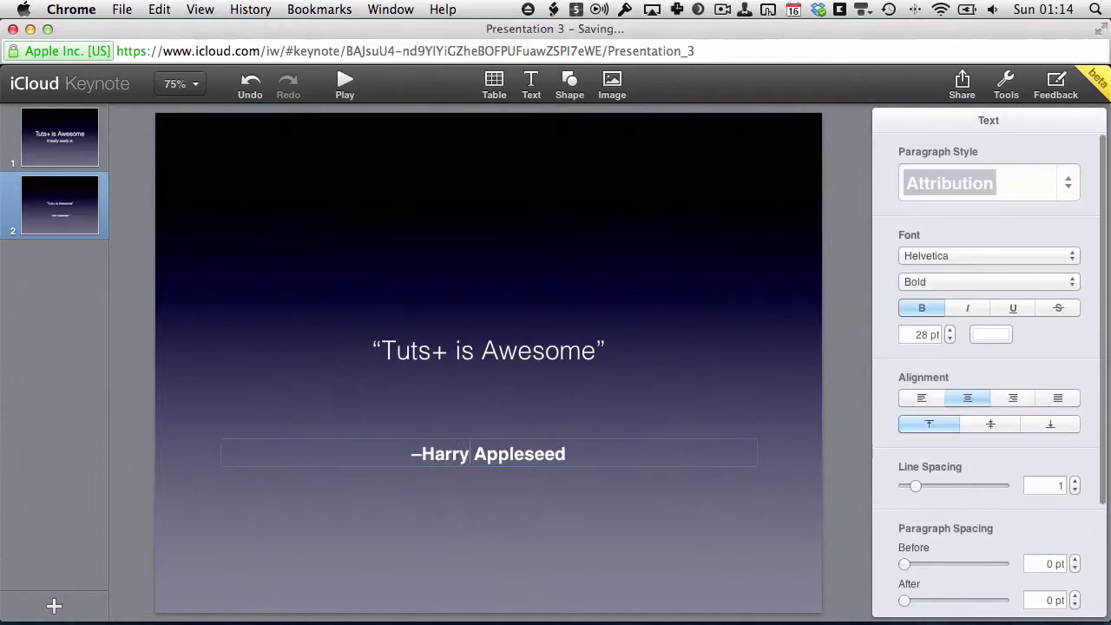
double_click(519, 454)
type("Guinness")
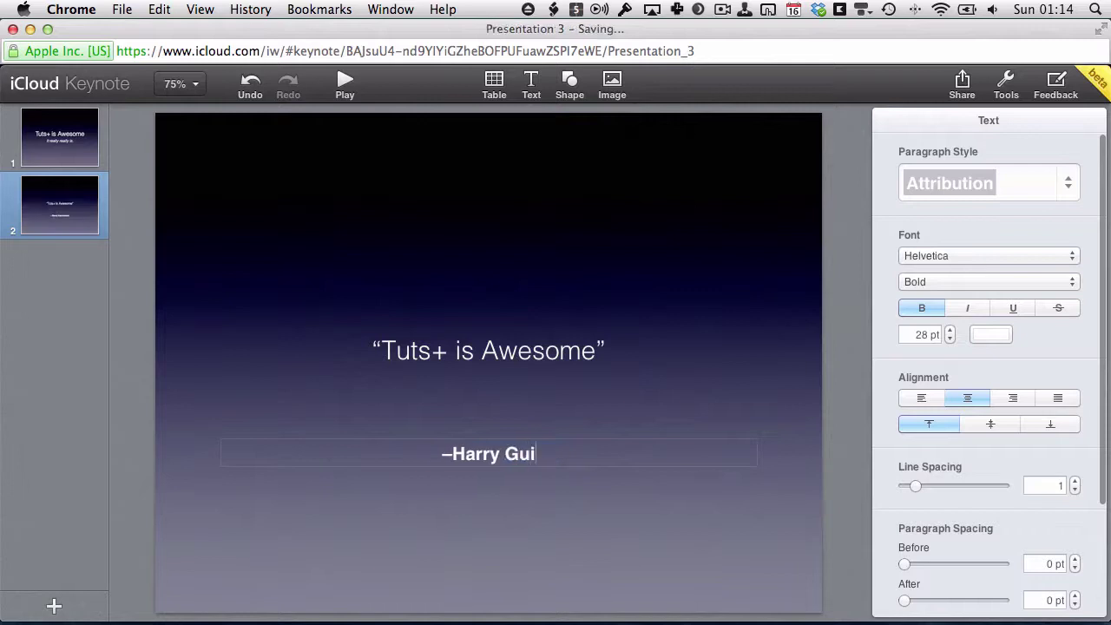
Examine the attribution's paragraph styles, and compare the quote's options as a selected box and in text editing
left_click(1067, 184)
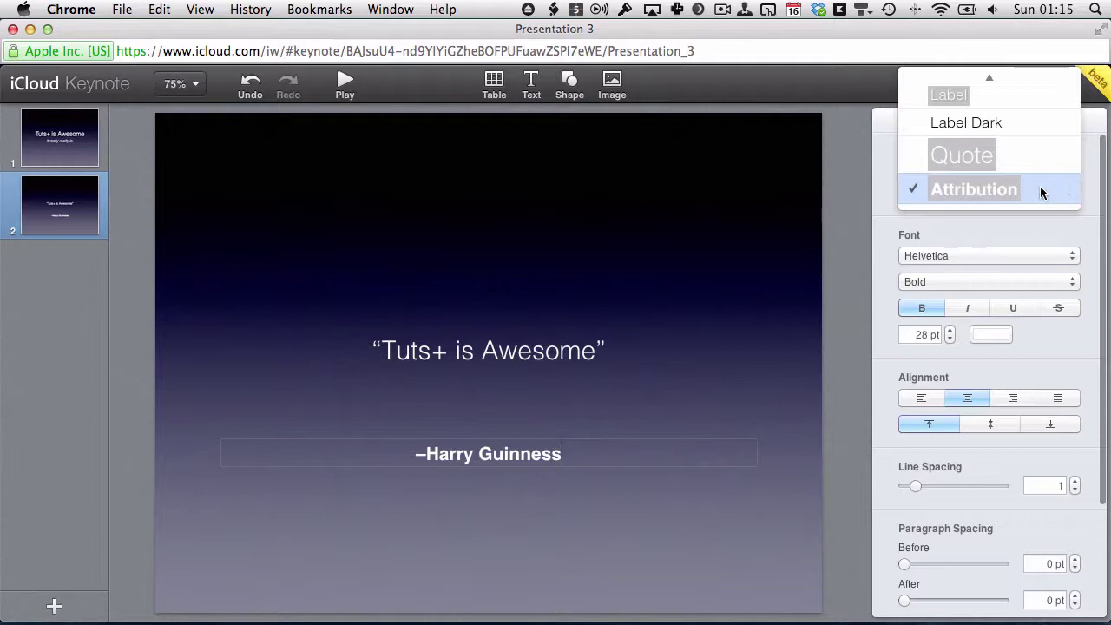
left_click(454, 368)
left_click(483, 358)
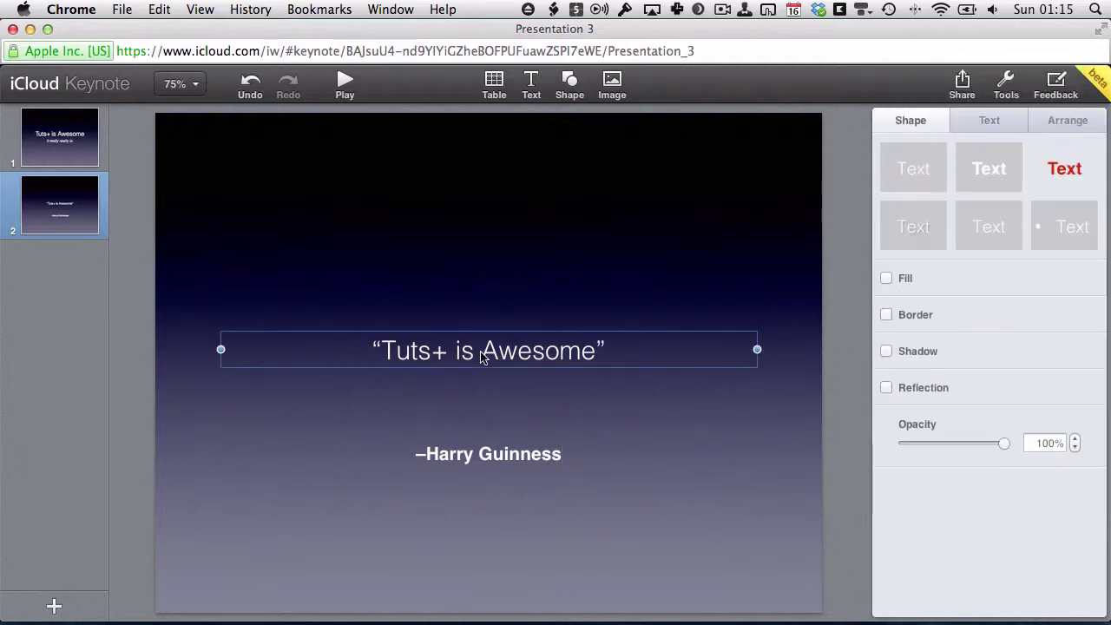
left_click(595, 328)
left_click(573, 361)
left_click(575, 356)
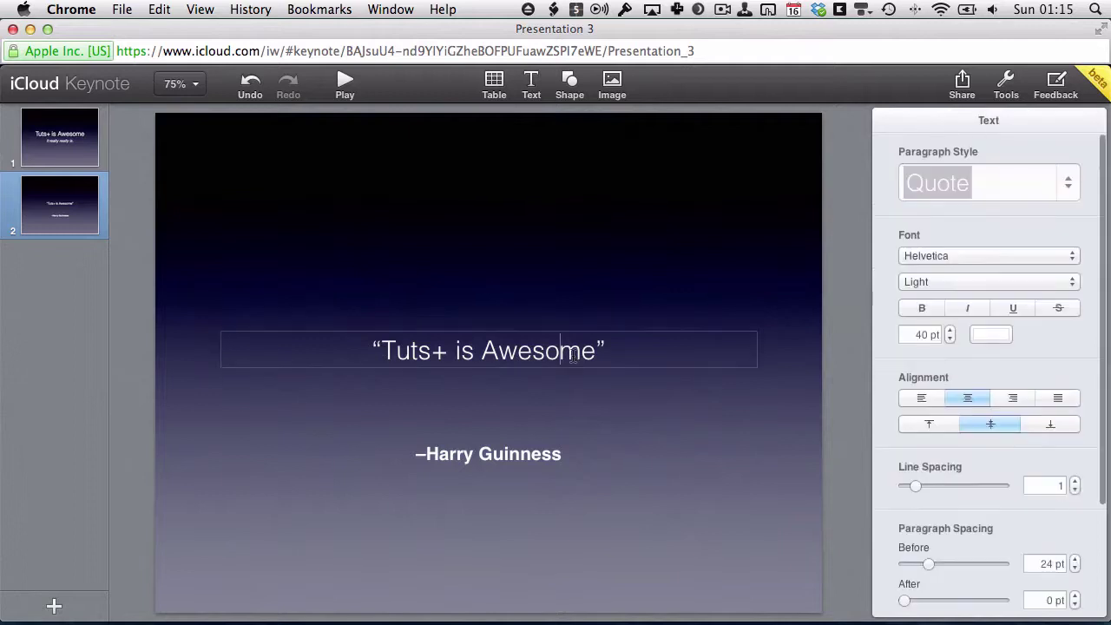
left_click(606, 421)
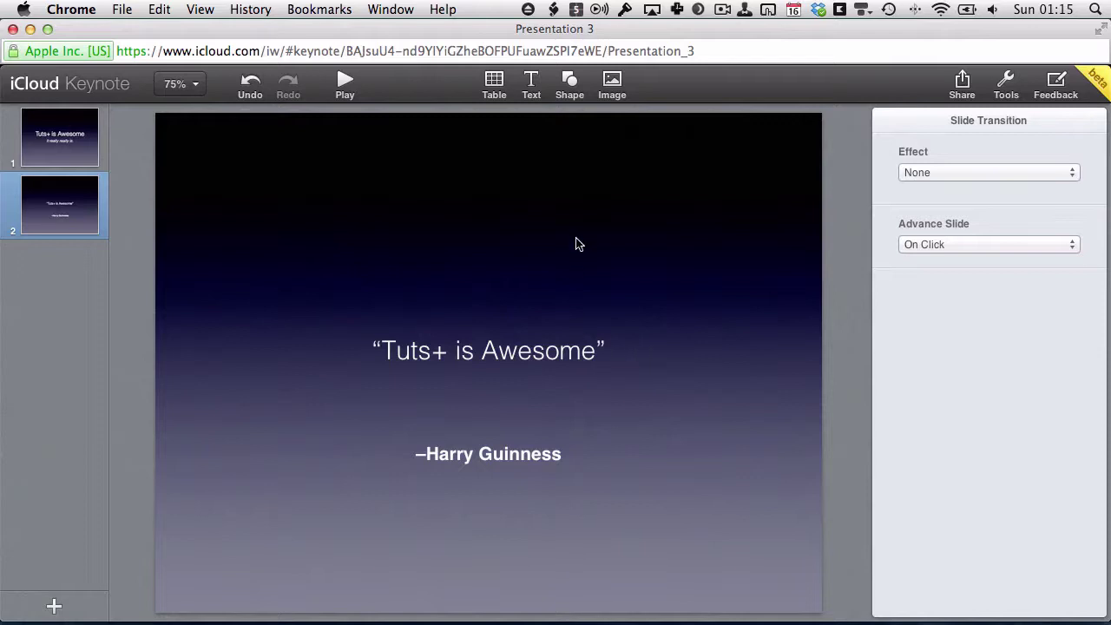
Try a reflection and a drop shadow on the quote's text box, removing each one again
left_click(505, 360)
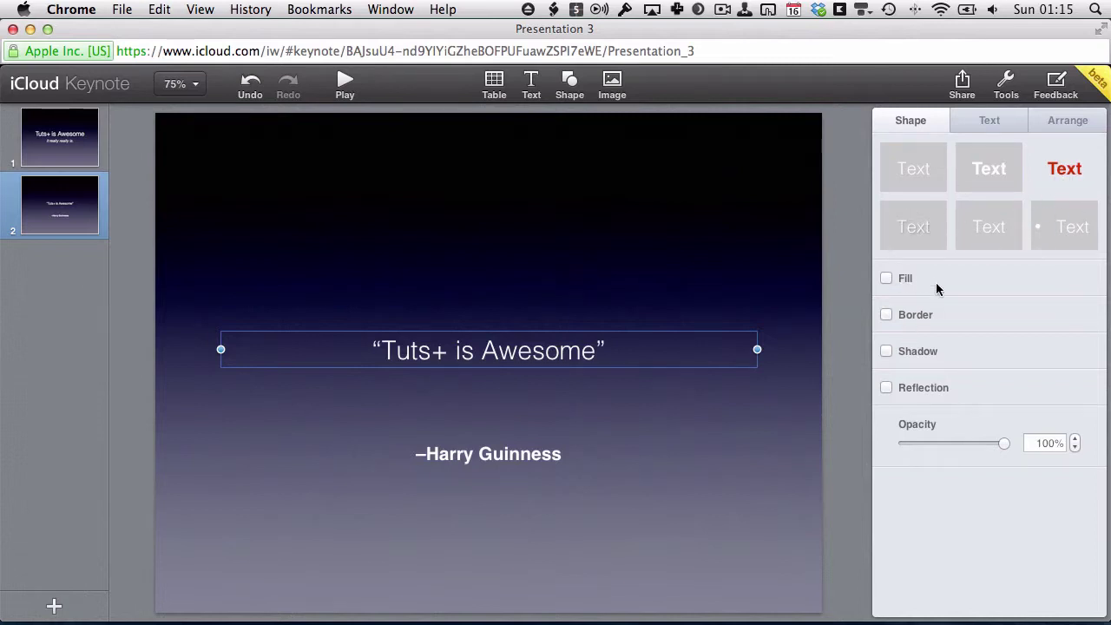
left_click(887, 388)
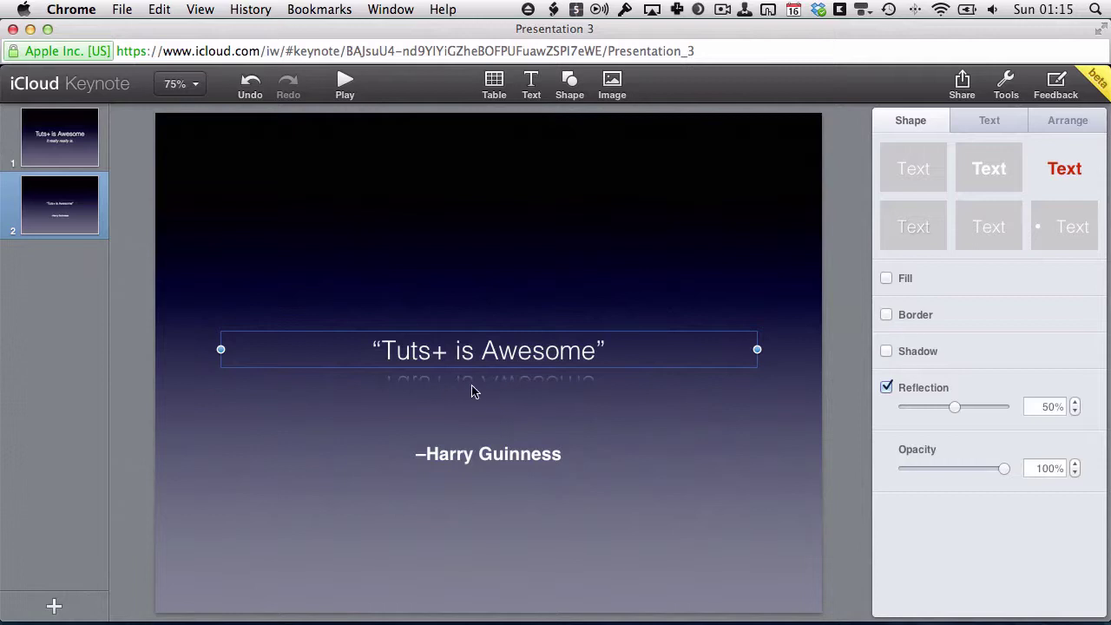
left_click(886, 387)
left_click(886, 351)
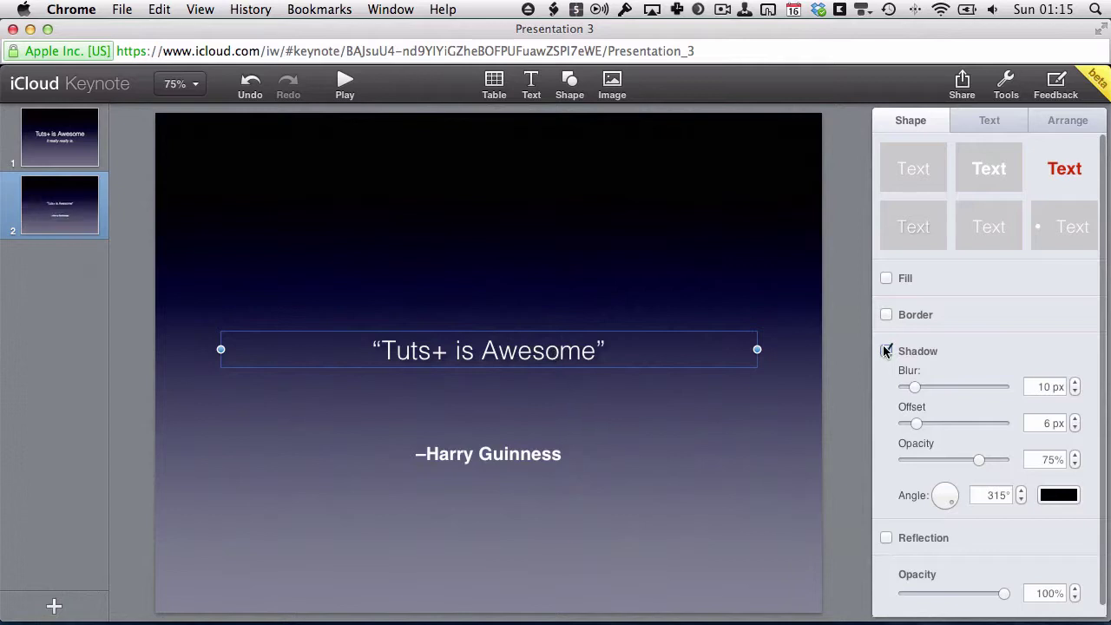
left_click(886, 351)
Try a line border and a white fill on the quote's text box, removing each one again
left_click(887, 316)
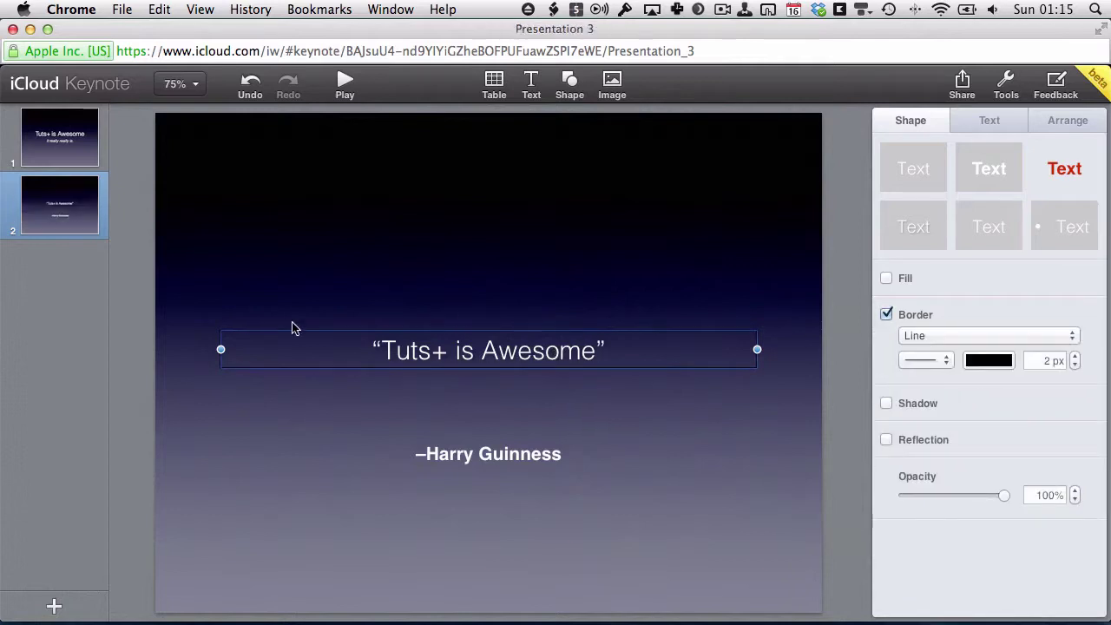
left_click(886, 314)
left_click(886, 278)
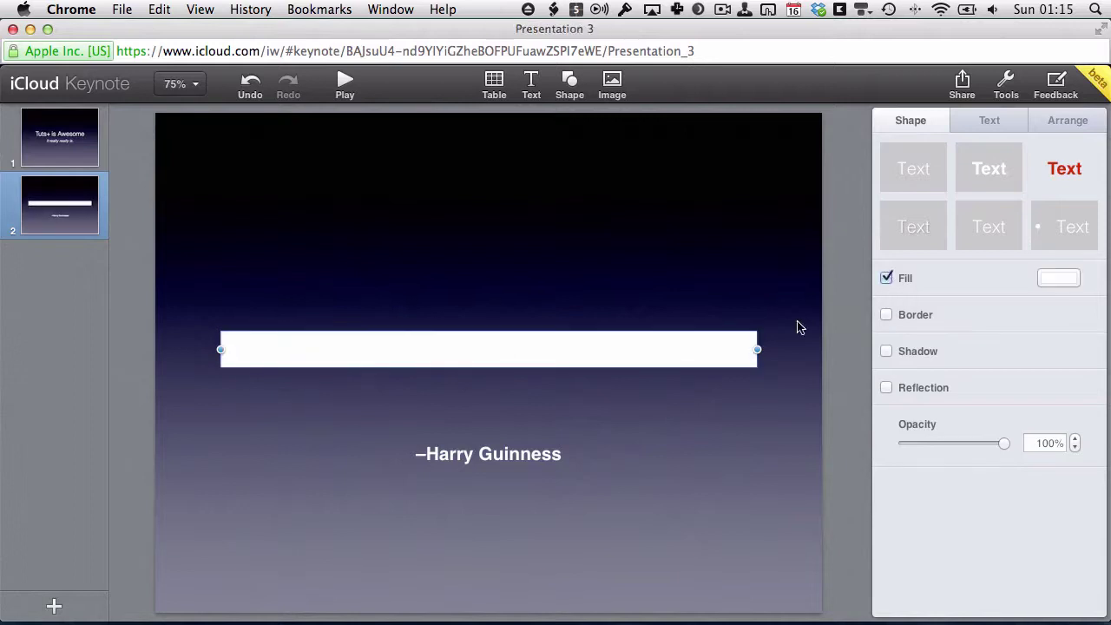
left_click(887, 278)
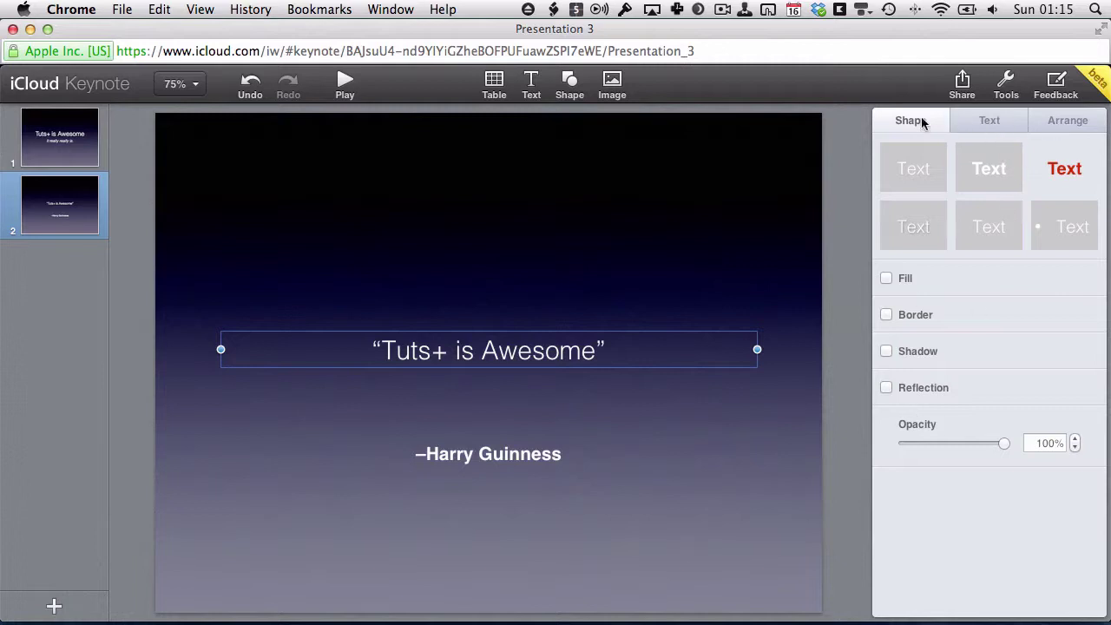
Examine the text formatting and the layering, size, position and rotation options of the quote's text box
left_click(1004, 119)
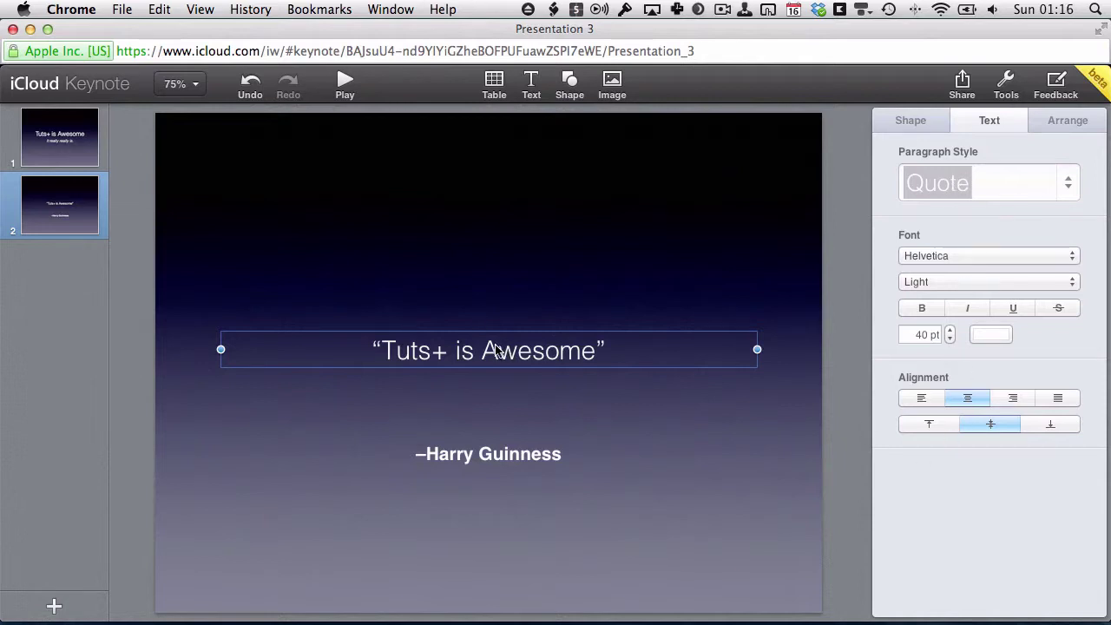
left_click(1058, 120)
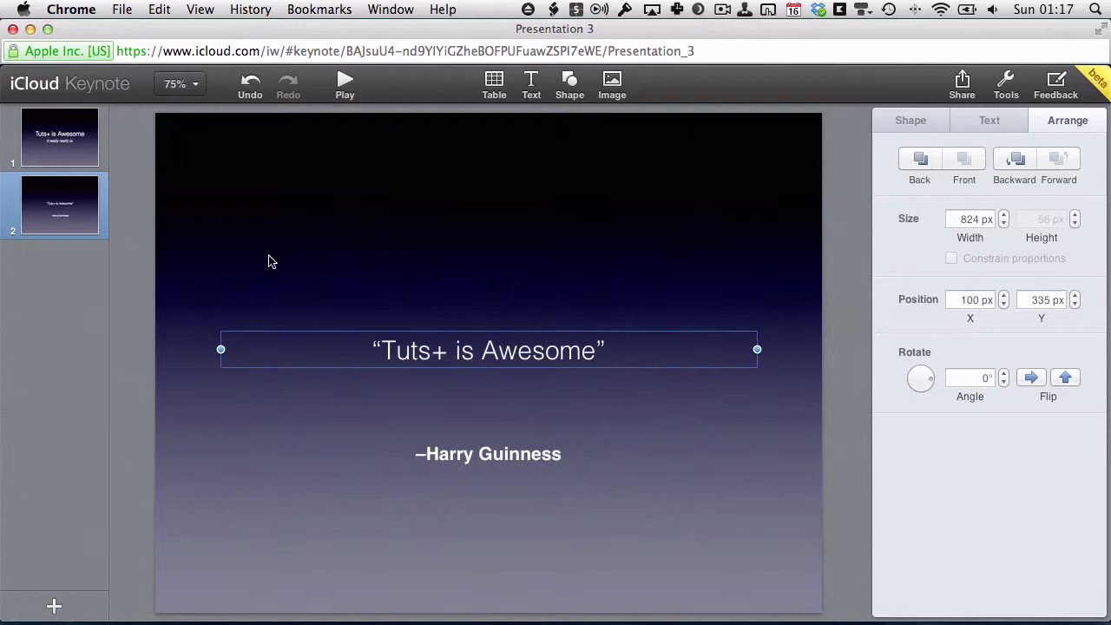
Add a third slide using the layout with title and subtitle beside a vertical photo
left_click(53, 607)
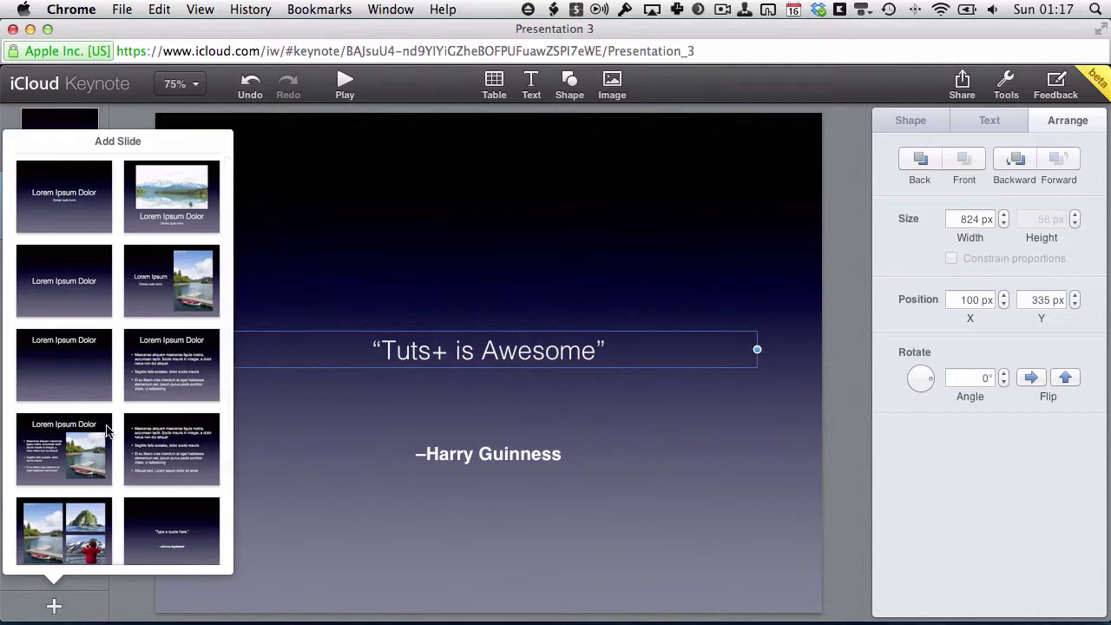
scroll(108, 430, "down", 2)
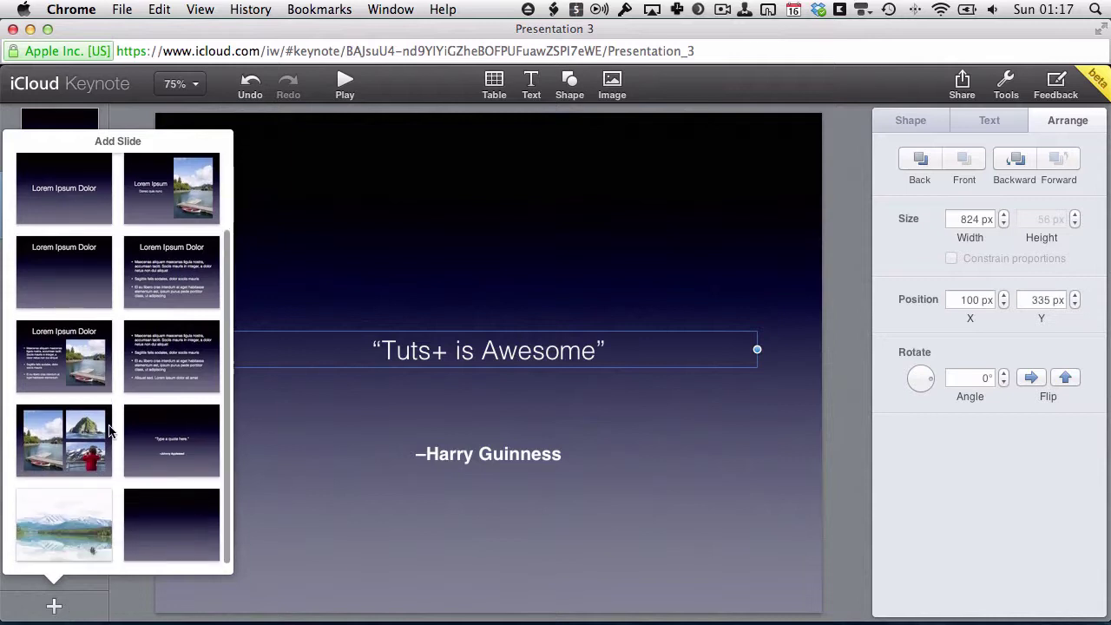
scroll(108, 430, "up", 1)
scroll(108, 430, "up", 2)
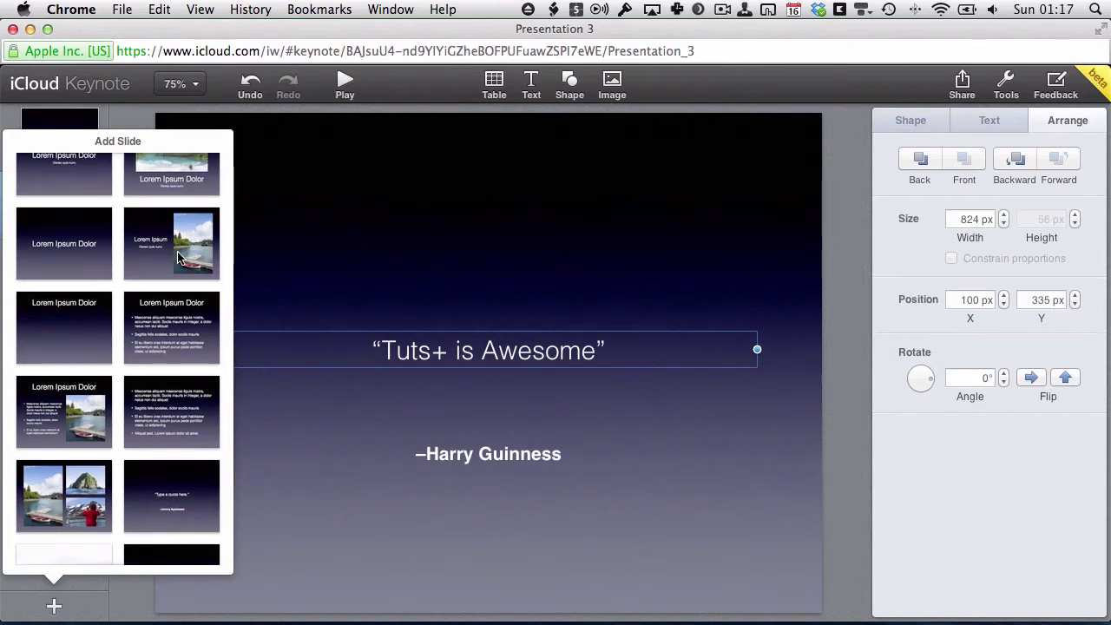
left_click(178, 257)
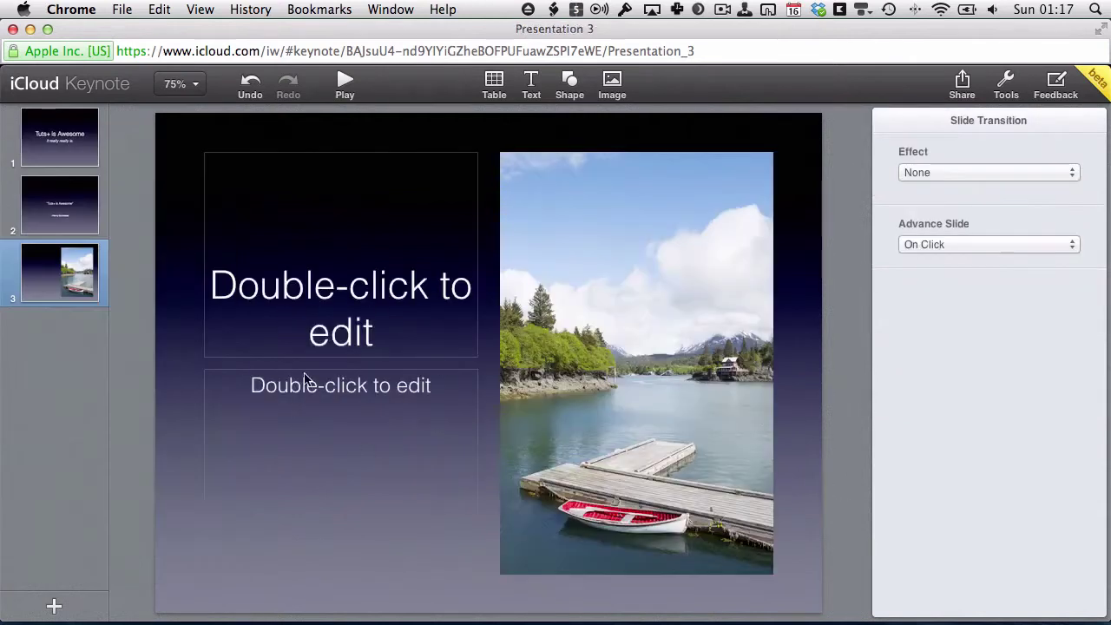
Replace the third slide's title placeholder with "A Picture of the Author"
double_click(389, 323)
type("A ")
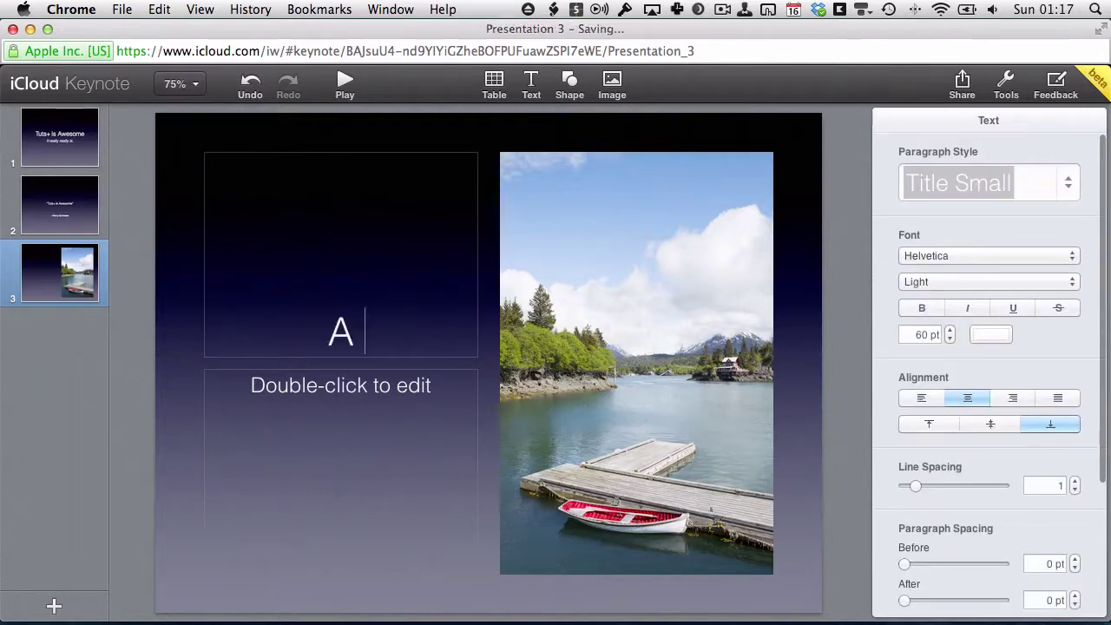
type("Picture")
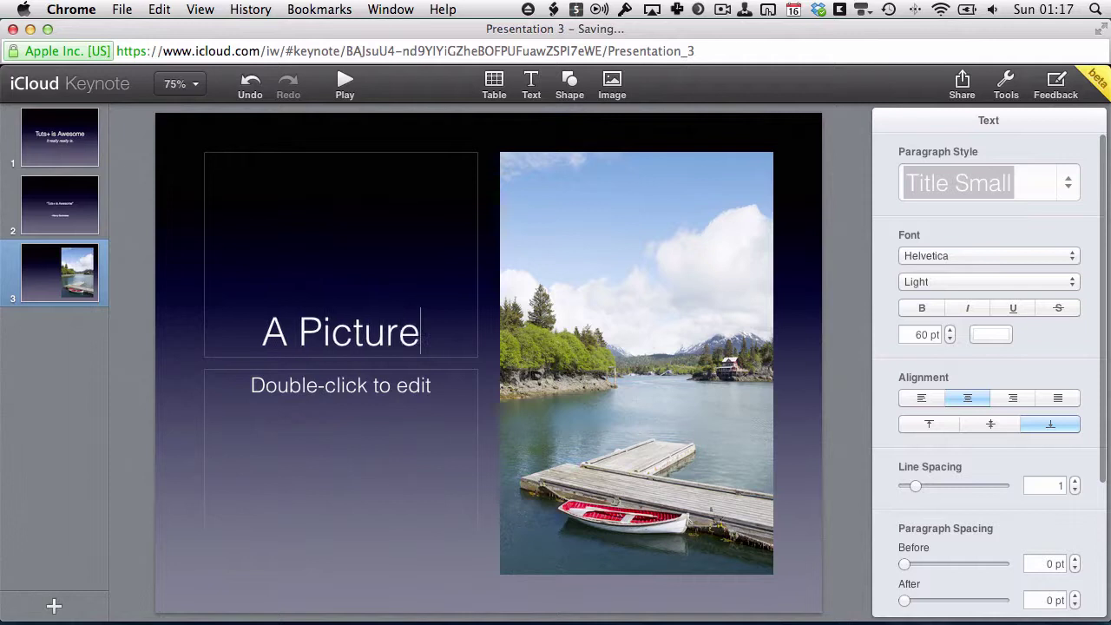
type(" of the Author")
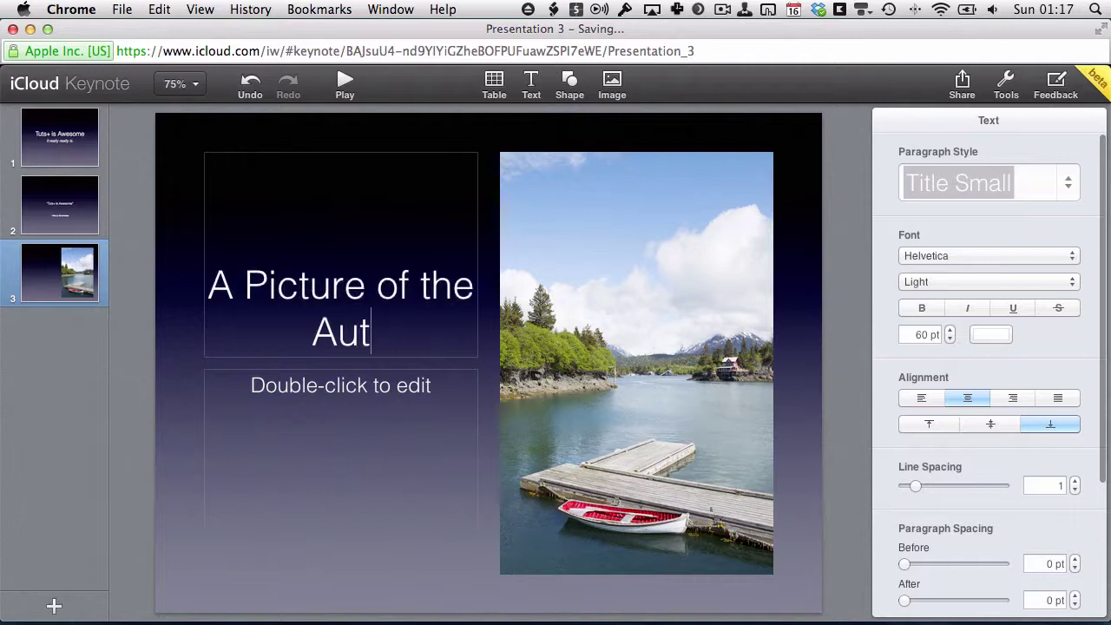
Fill in the third slide's subtitle with the author's full name
left_click(366, 427)
left_click(367, 424)
type("Harr")
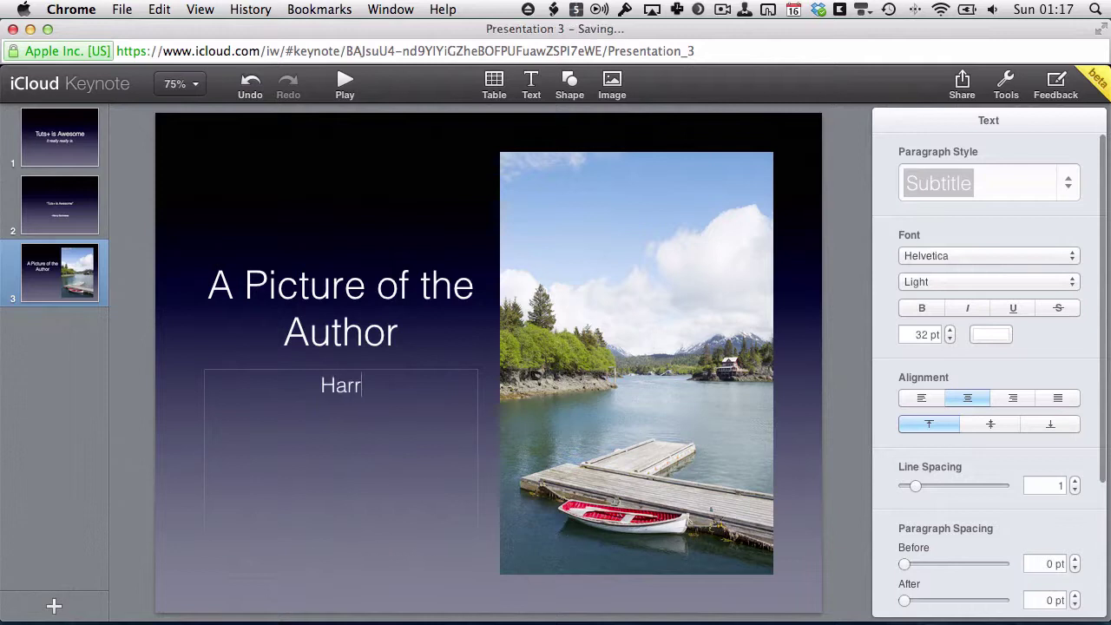
type("y Guinness")
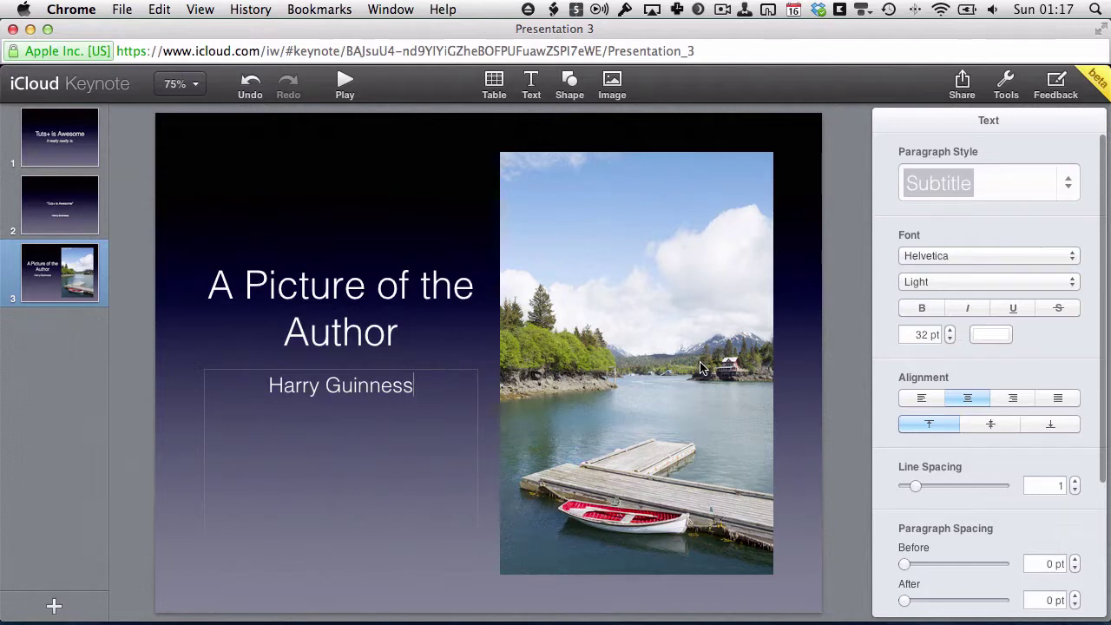
Switch to Finder, replace the slide's placeholder photo with picture.jpg from the Desktop, and minimize the Finder window
key("super+Tab")
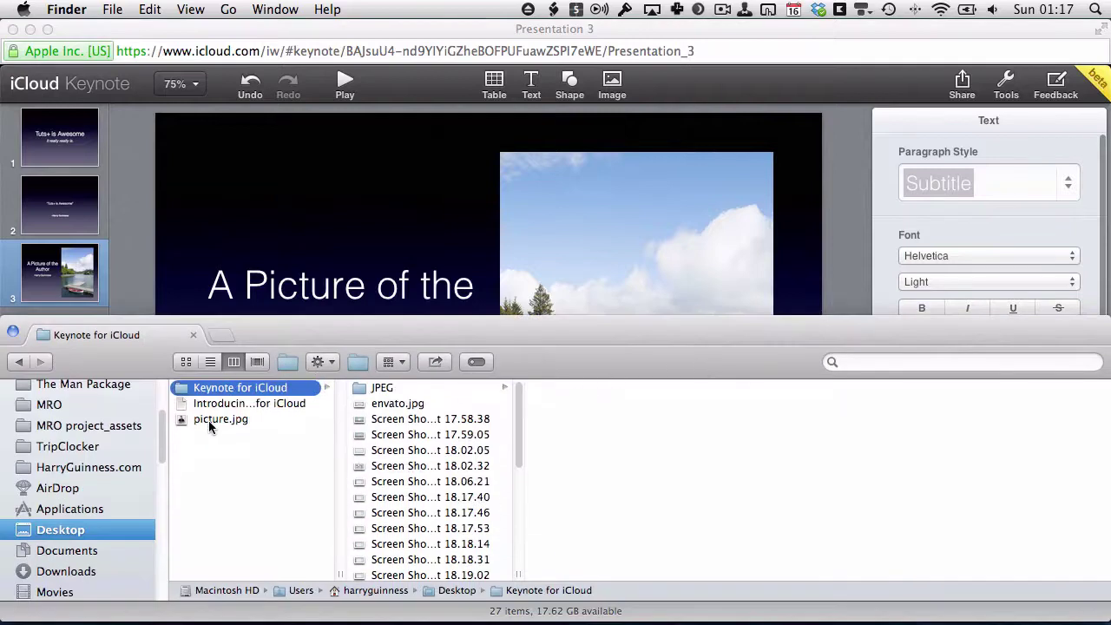
left_click_drag(206, 416, 616, 255)
key("super+m")
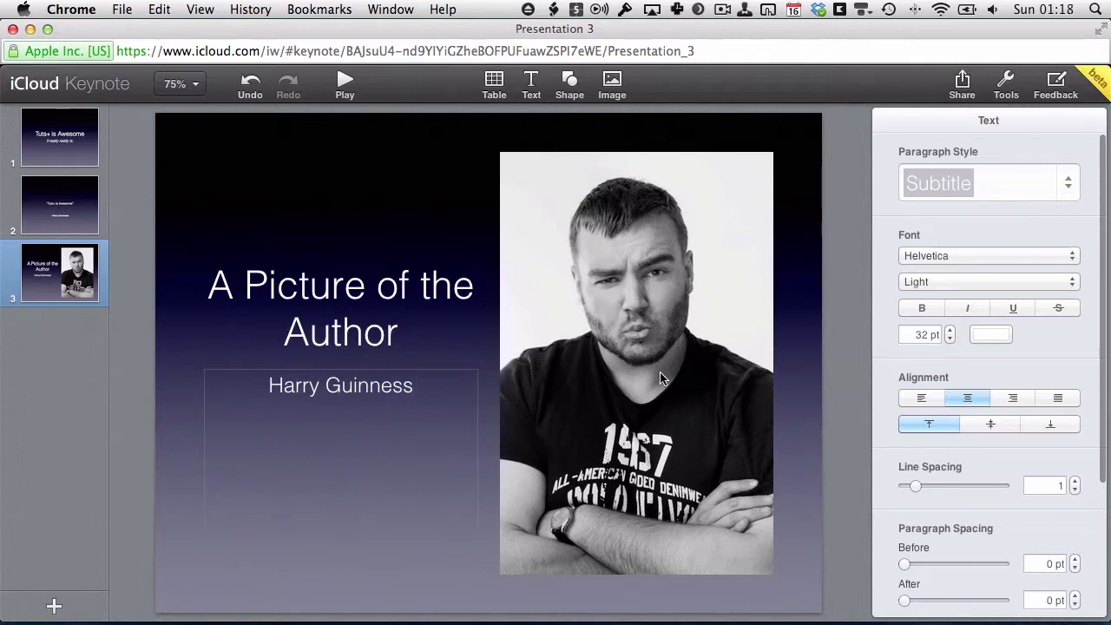
left_click(613, 85)
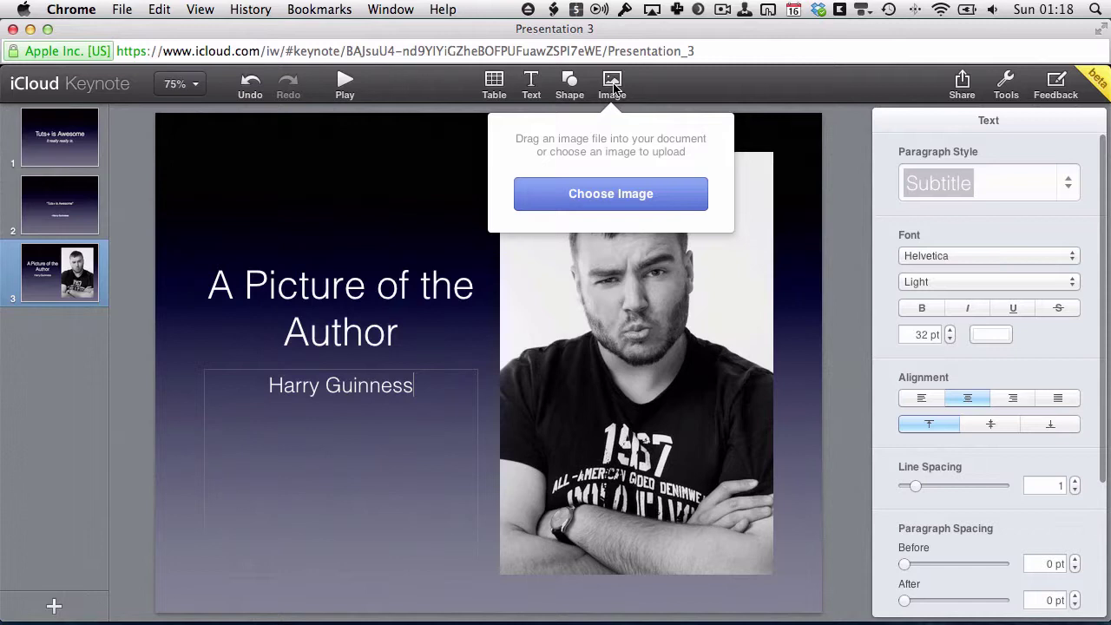
left_click(593, 196)
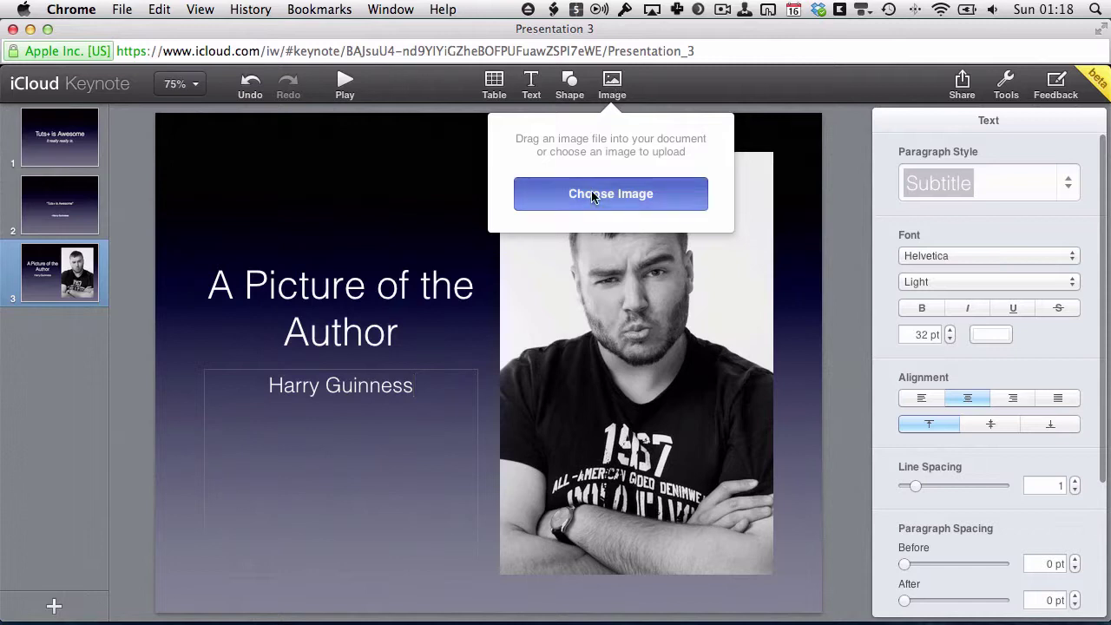
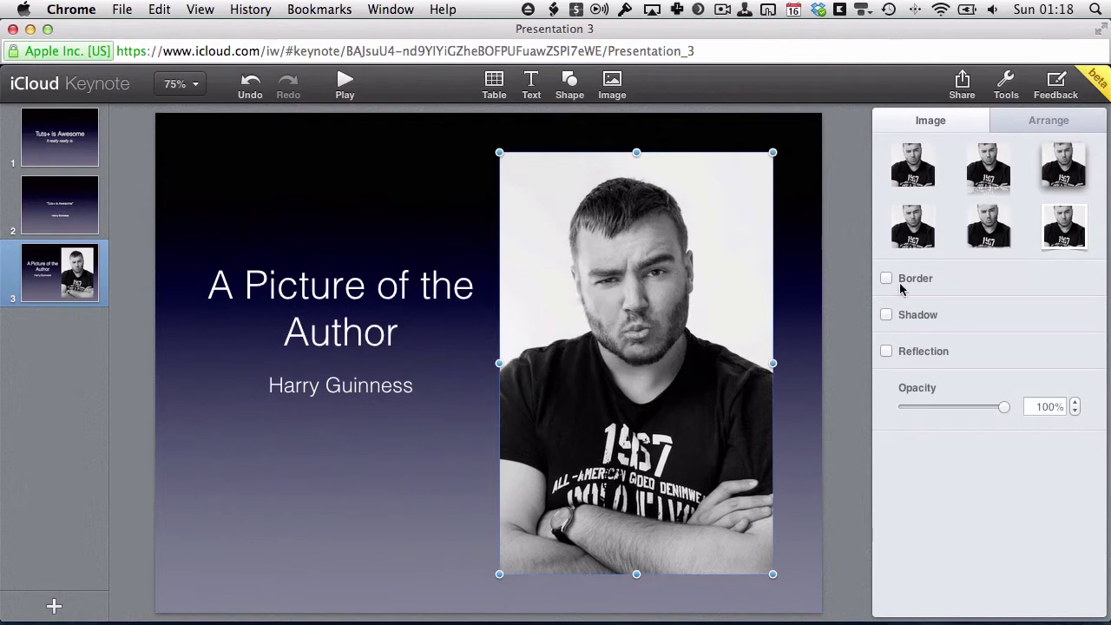
Try the shadow option and the picture-frame, soft-edged and drop-shadow styles on the author's photo, ending on the plain style
left_click(886, 314)
left_click(886, 315)
left_click(1063, 237)
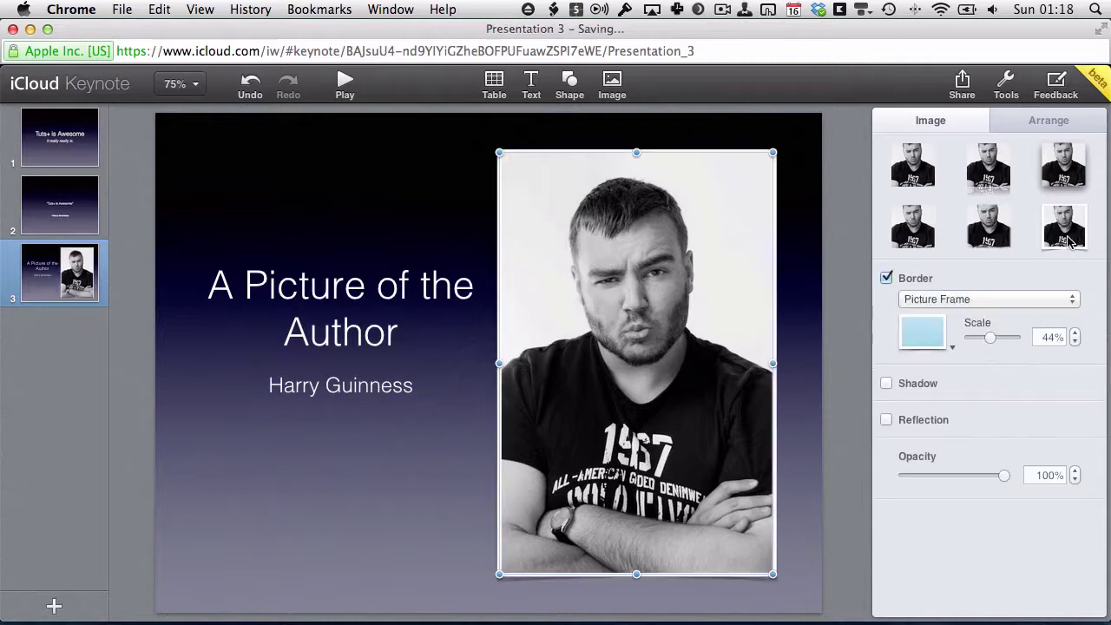
left_click(988, 226)
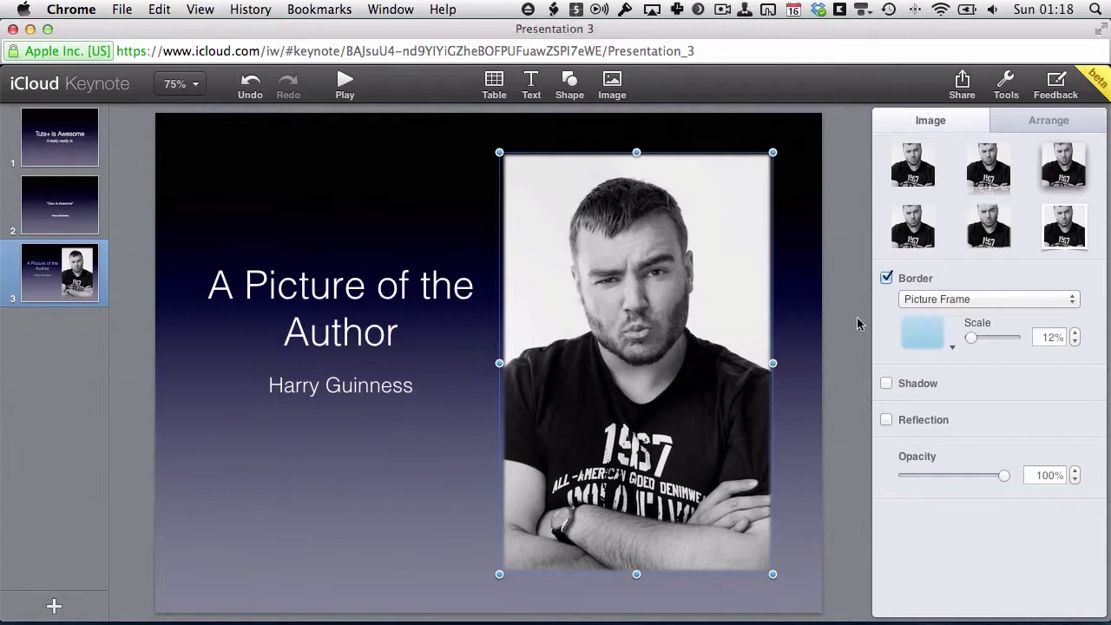
left_click(1065, 174)
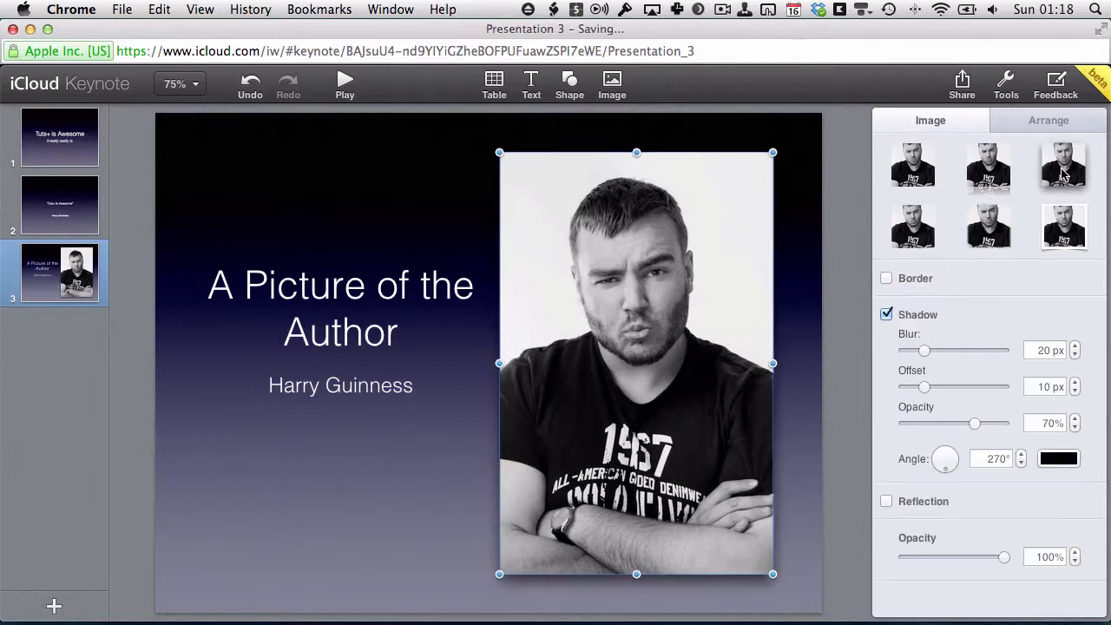
left_click(912, 181)
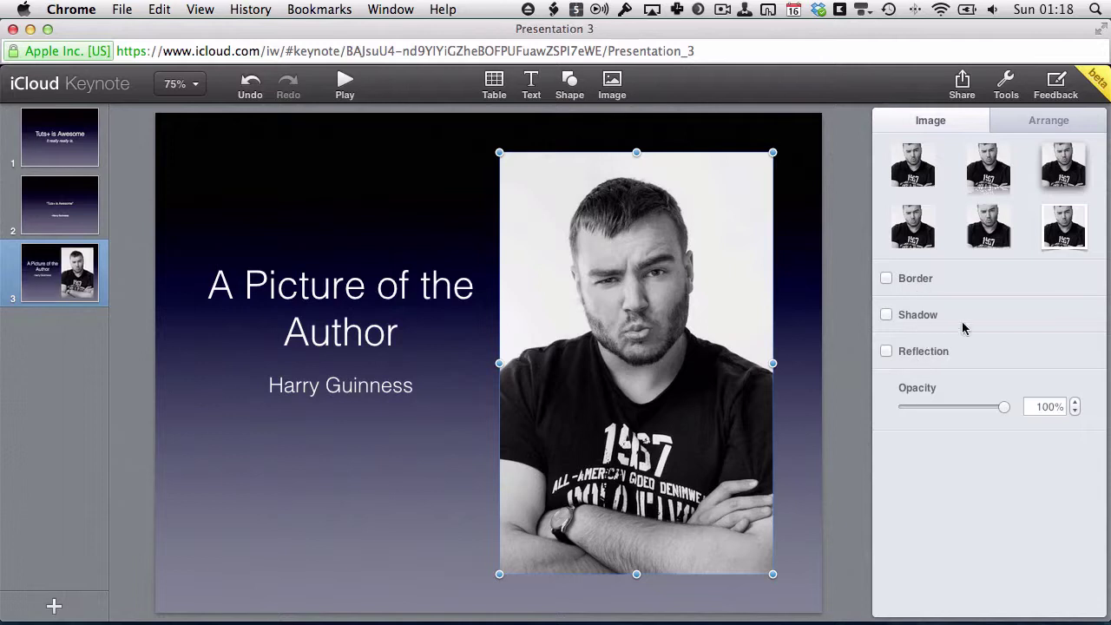
Scale the author's photo down slightly in proportion, keeping its lower inner corner in place
left_click(1049, 122)
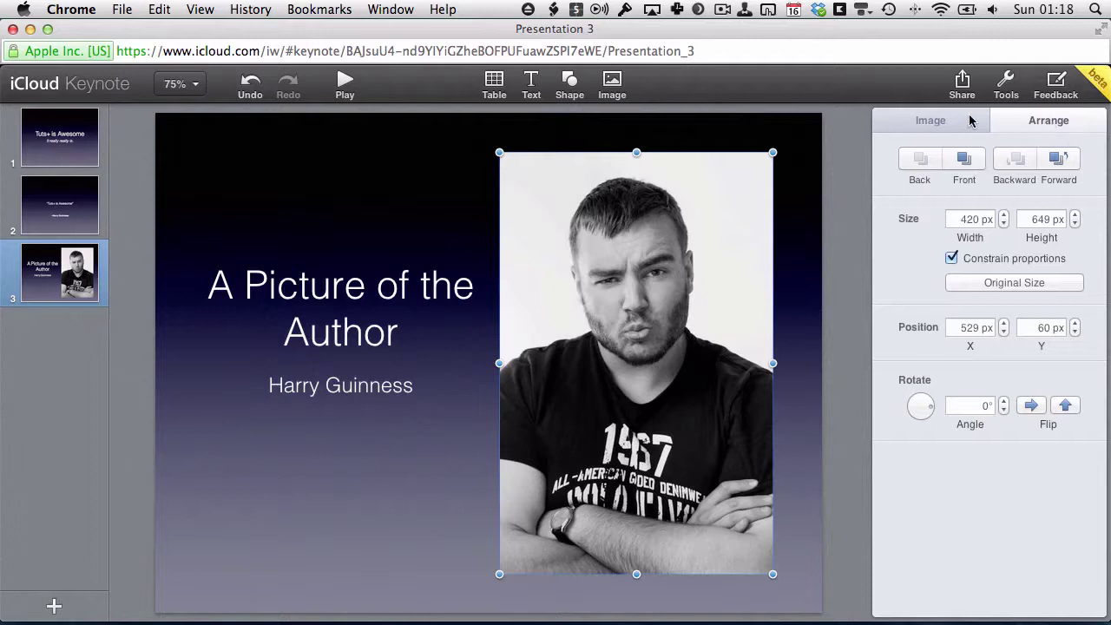
left_click(926, 121)
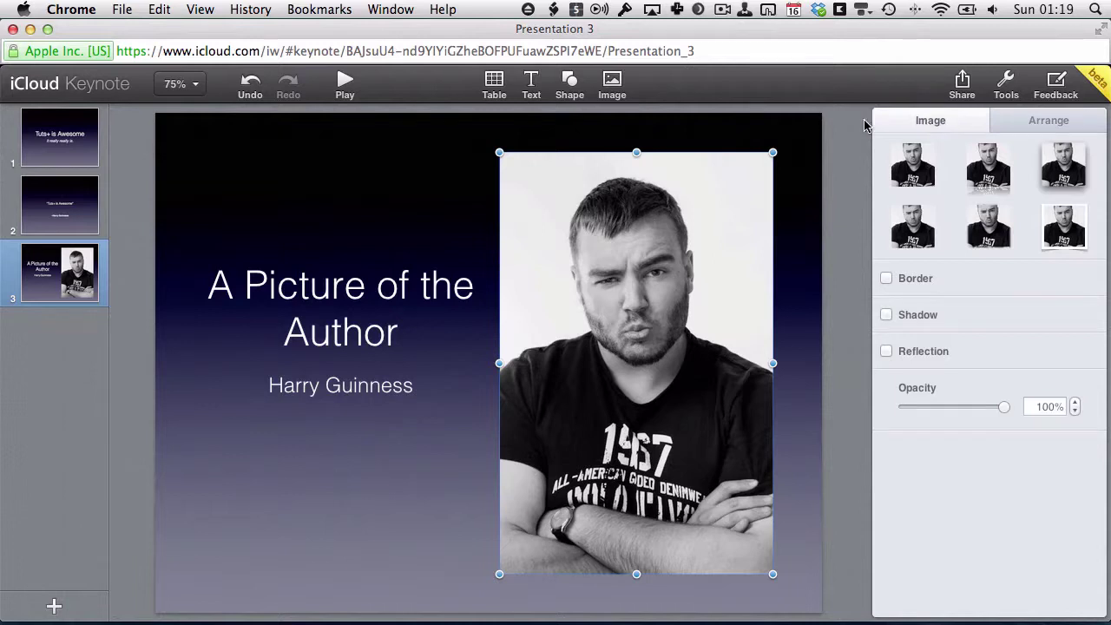
mouse_move(774, 153)
left_mouse_down()
mouse_move(737, 218)
mouse_move(765, 164)
left_mouse_up()
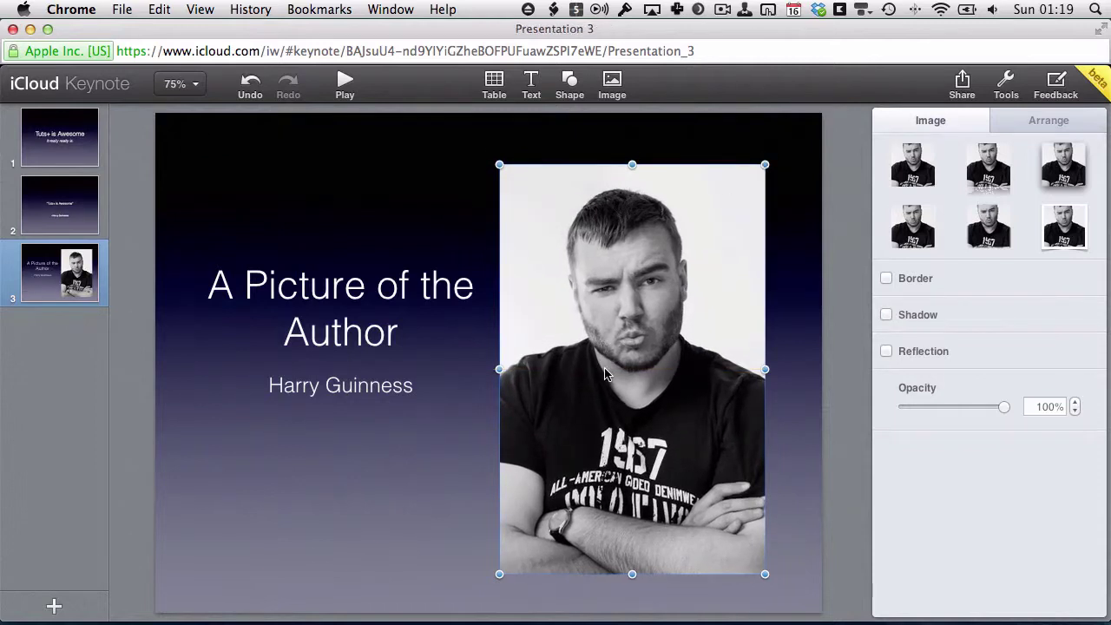
Edit the photo's mask and enlarge the image inside it slightly, extending it toward the title text
double_click(606, 373)
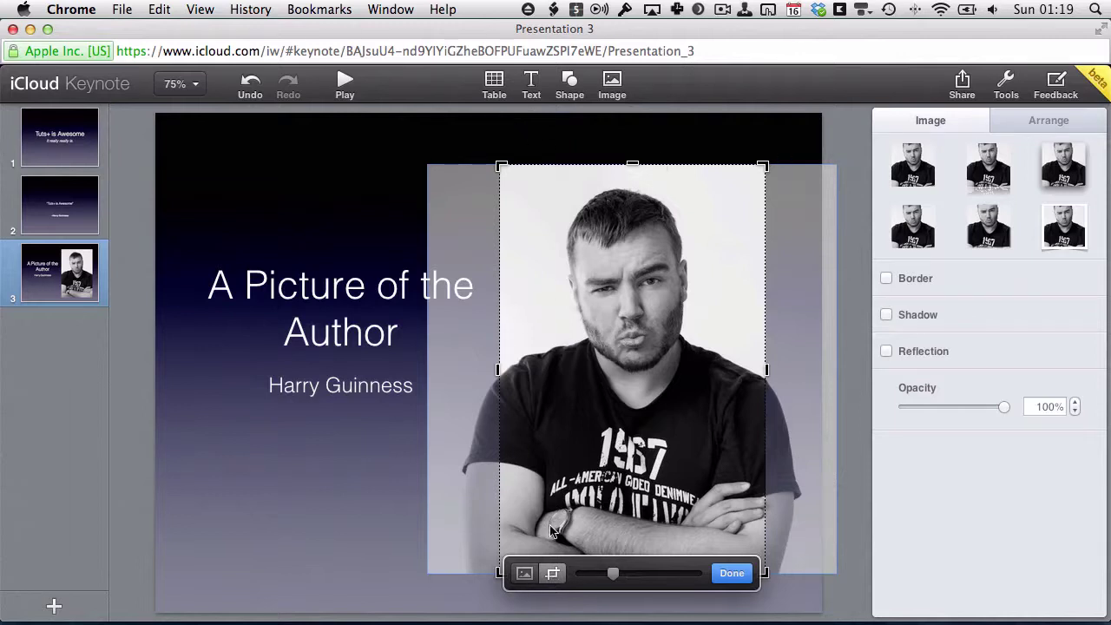
left_click(524, 574)
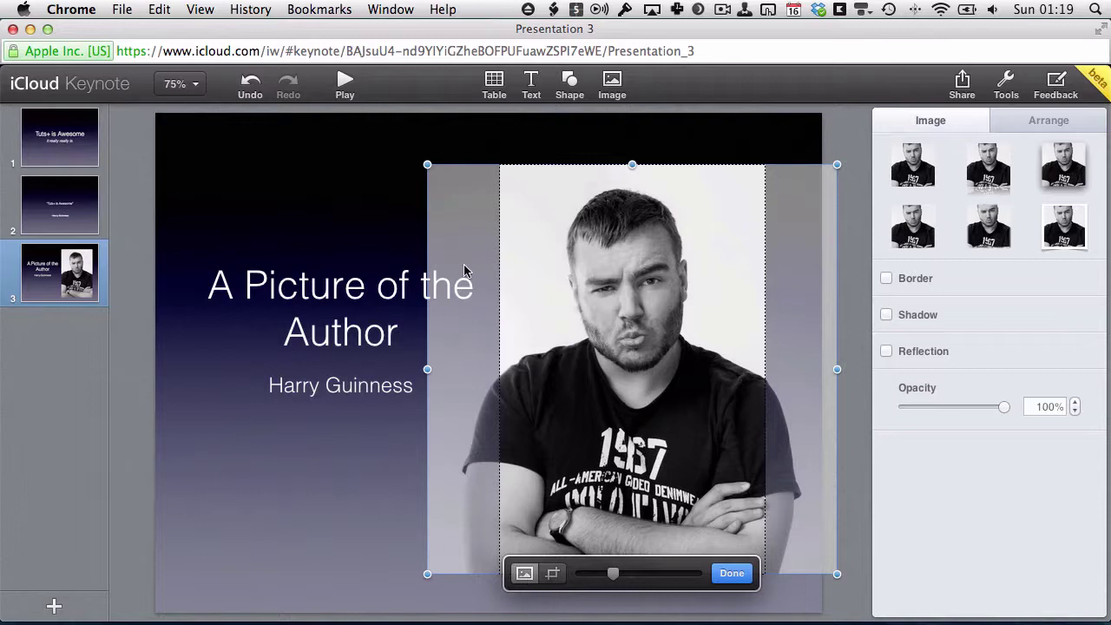
mouse_move(601, 378)
left_mouse_down()
mouse_move(651, 374)
mouse_move(582, 376)
mouse_move(614, 379)
mouse_move(594, 379)
left_mouse_up()
mouse_move(427, 573)
left_mouse_down()
mouse_move(473, 528)
mouse_move(412, 590)
left_mouse_up()
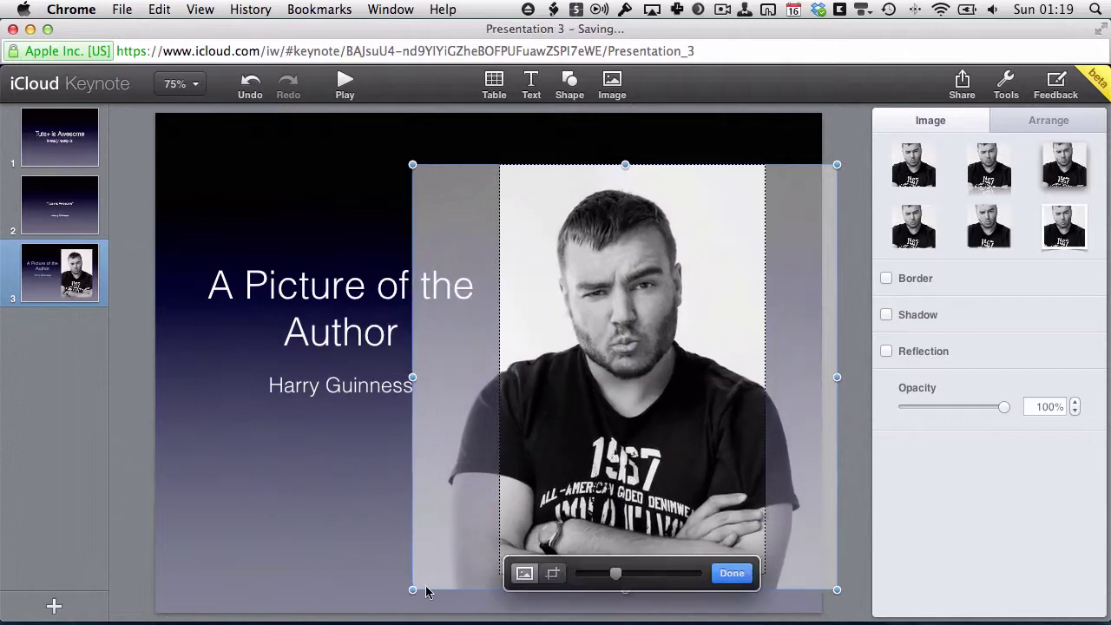
mouse_move(617, 577)
left_mouse_down()
mouse_move(650, 575)
mouse_move(622, 574)
left_mouse_up()
Widen the photo's mask on both sides to reveal more of the shoulders, and finish the mask editing
left_click(553, 572)
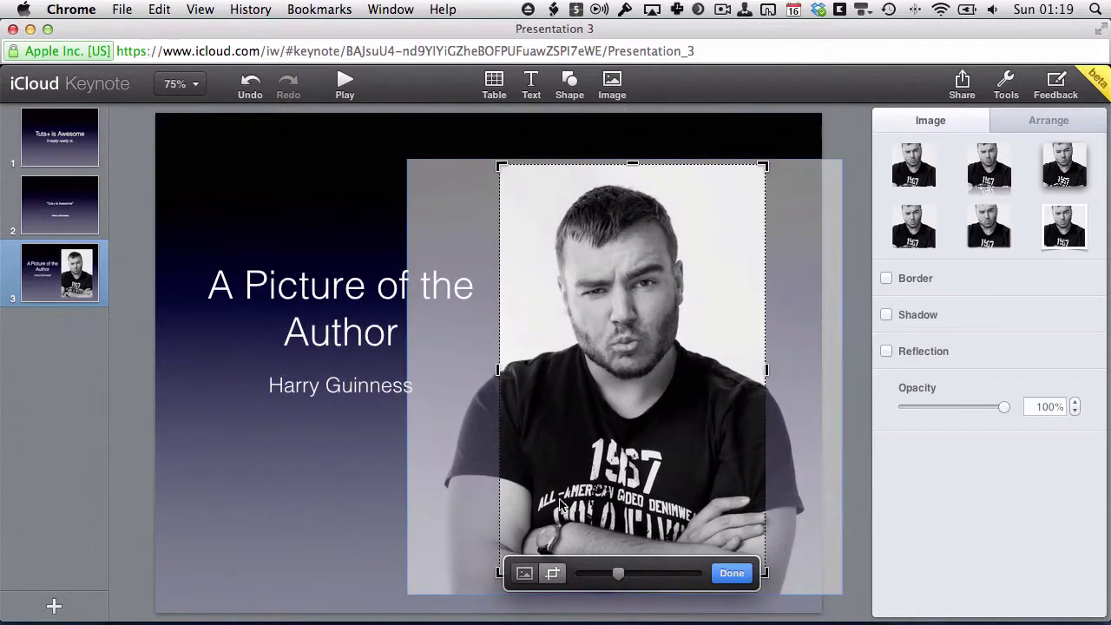
left_click_drag(501, 370, 477, 370)
left_click_drag(766, 370, 798, 369)
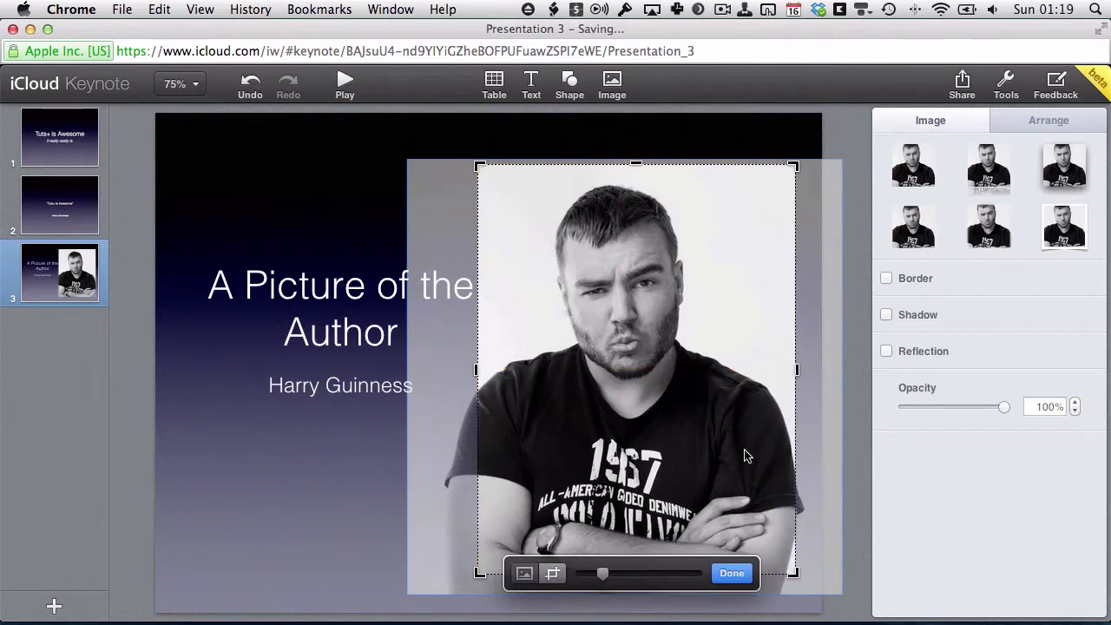
left_click(731, 573)
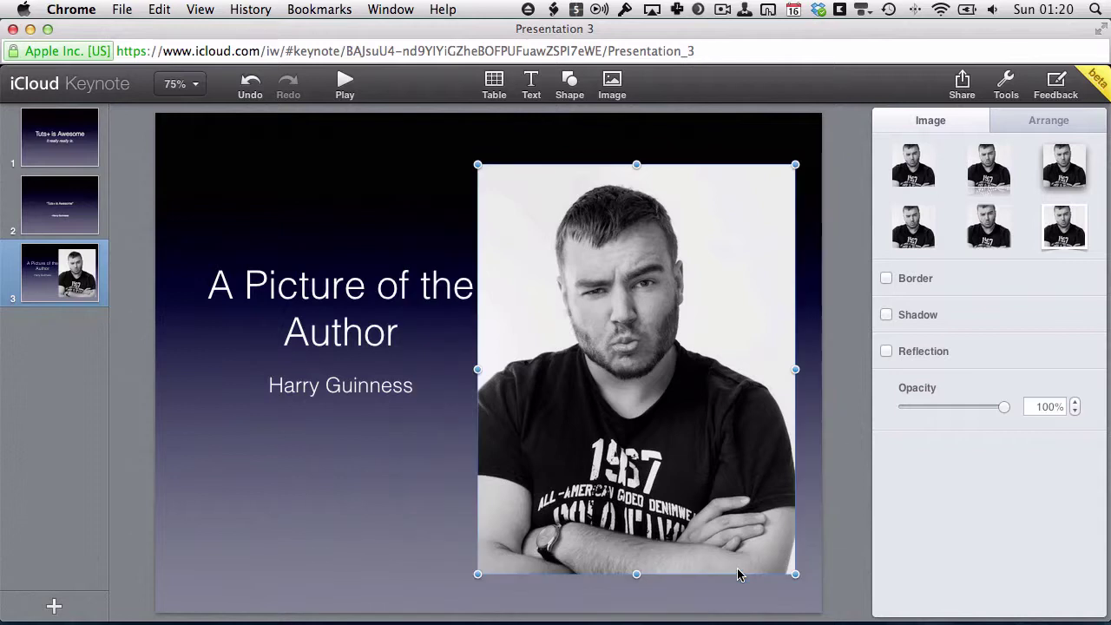
Shrink the author's photo proportionally and reposition it so that it clears the title text and the slide's edge
left_click(431, 441)
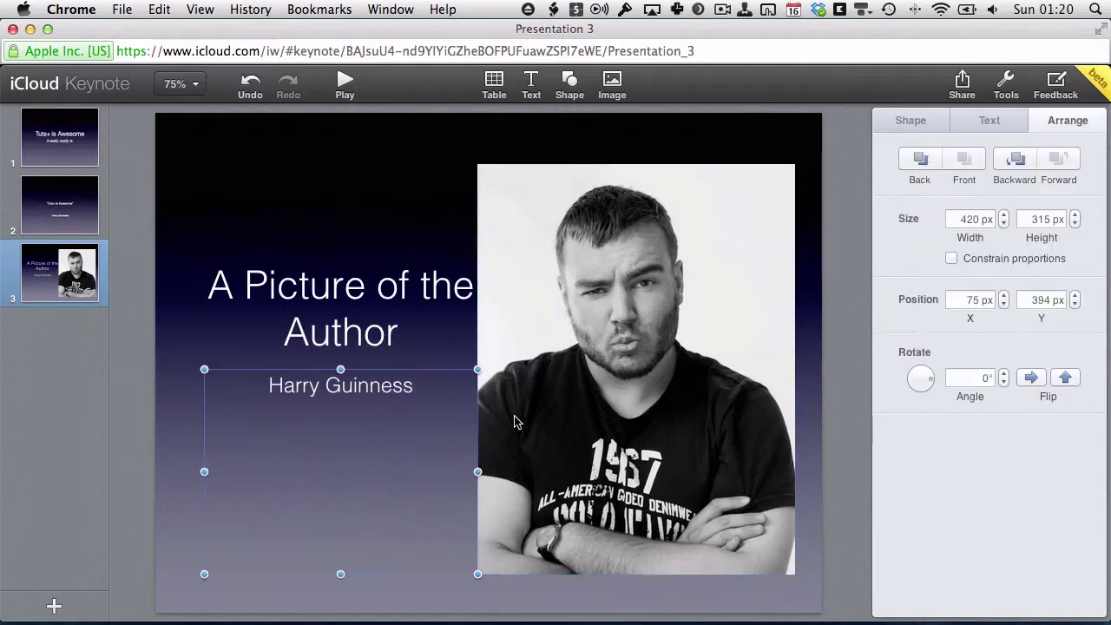
mouse_move(570, 396)
left_mouse_down()
mouse_move(597, 405)
mouse_move(588, 402)
left_mouse_up()
left_click_drag(493, 369, 511, 369)
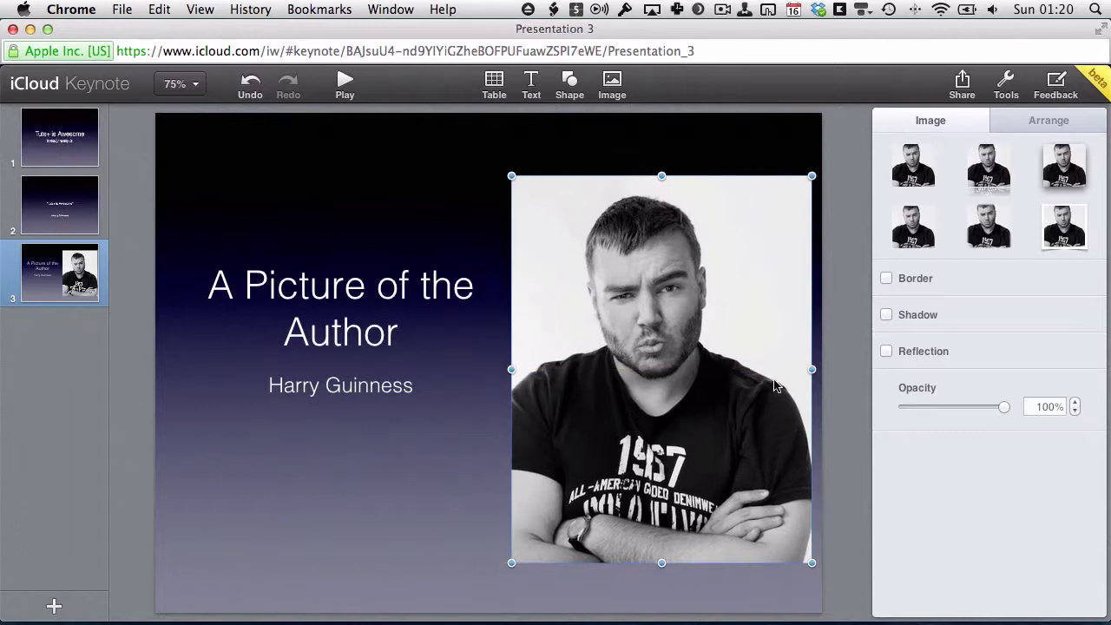
left_click_drag(812, 369, 786, 368)
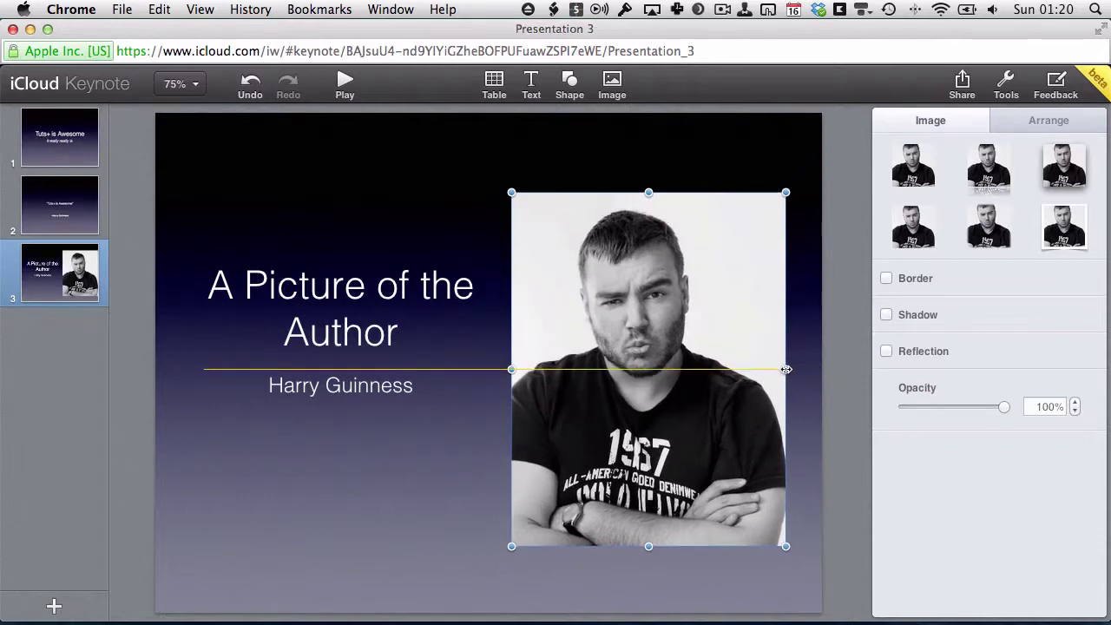
left_click_drag(669, 380, 670, 378)
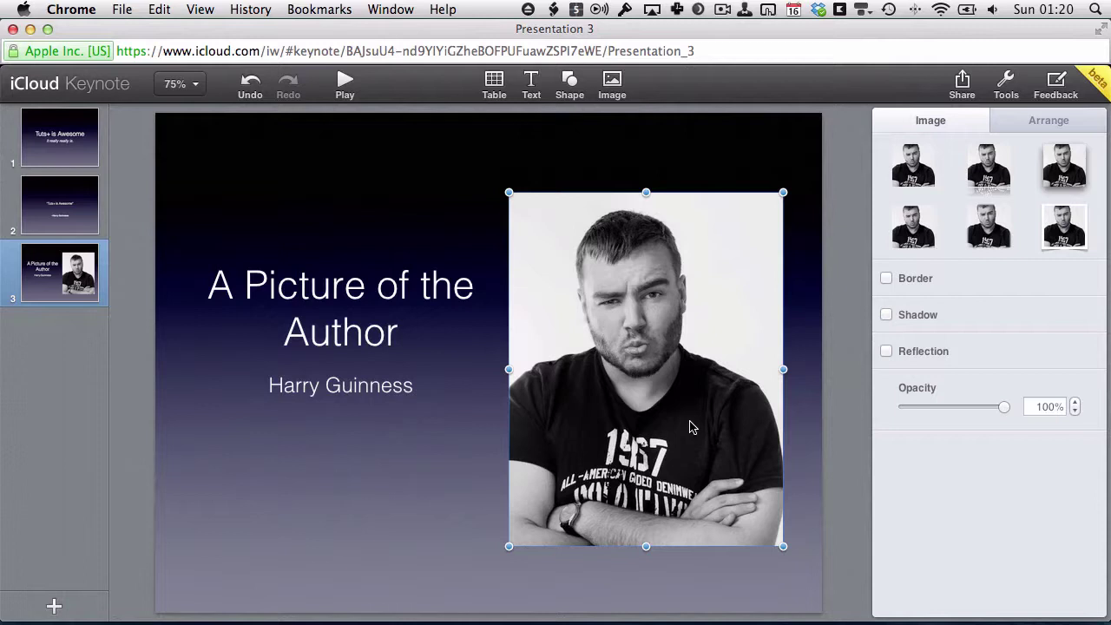
Share the presentation by link and protect it with a password entered in both password fields, without saving the login in 1Password
left_click(960, 87)
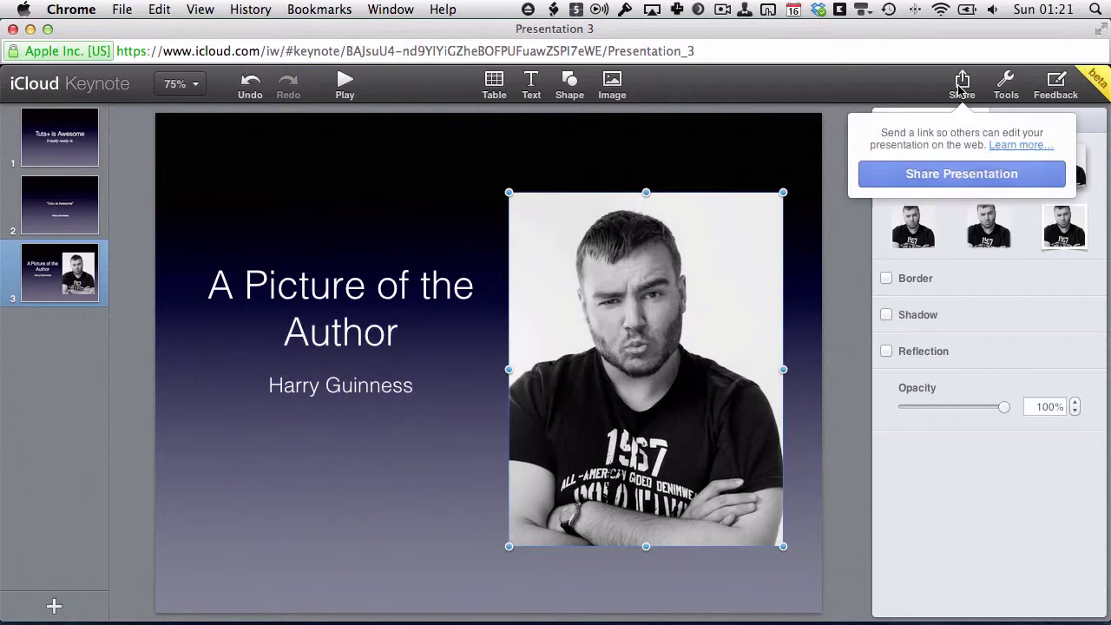
left_click(945, 181)
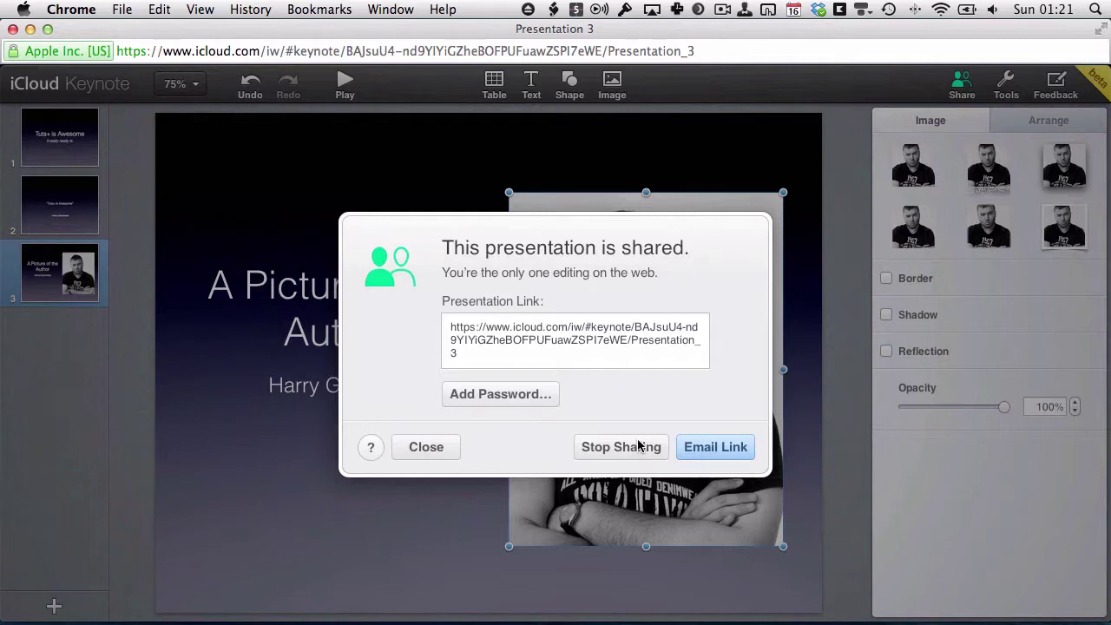
left_click(534, 396)
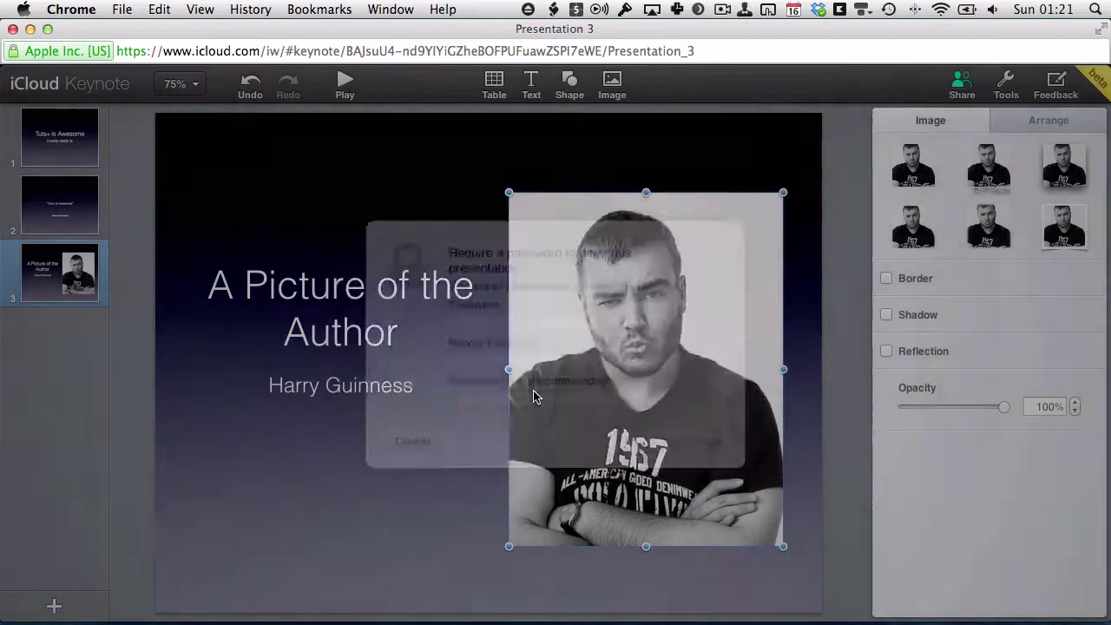
type("•••••")
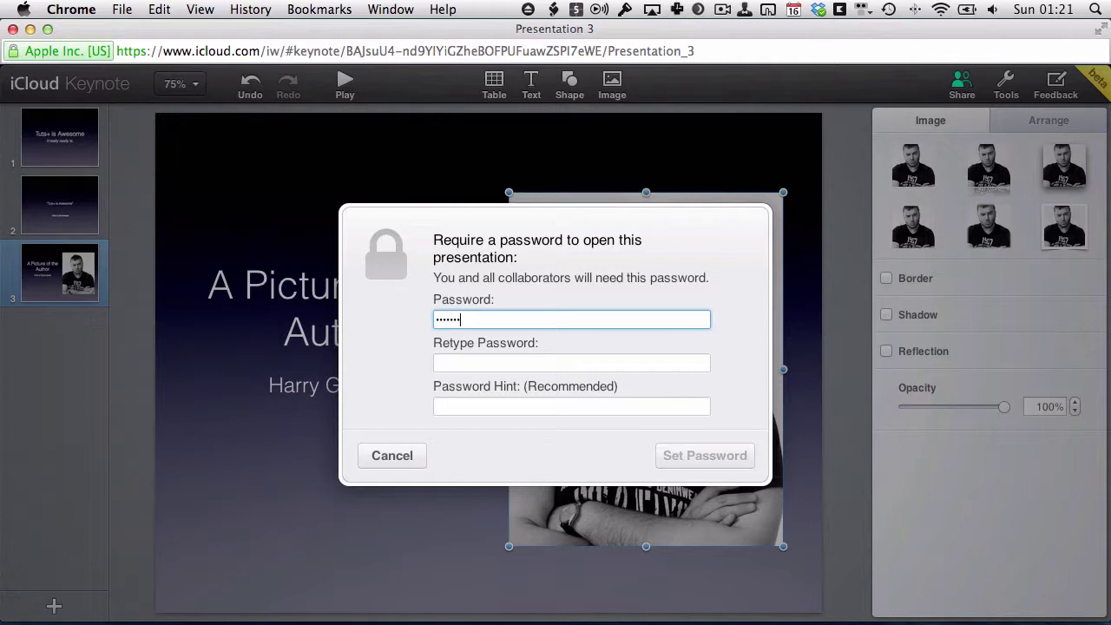
left_click(571, 363)
type("•")
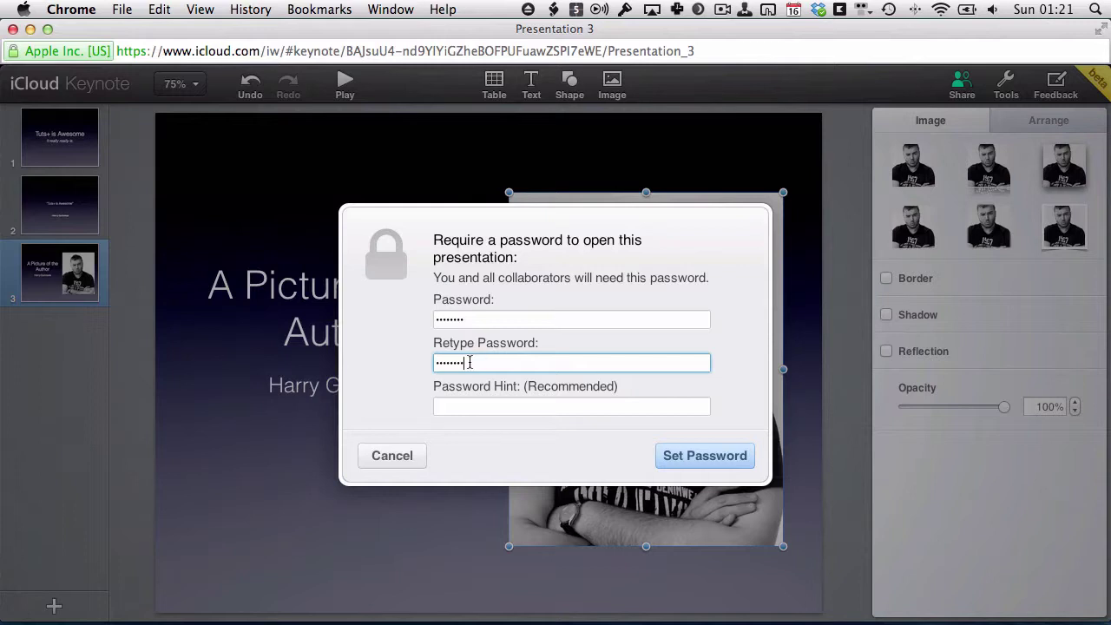
left_click(732, 457)
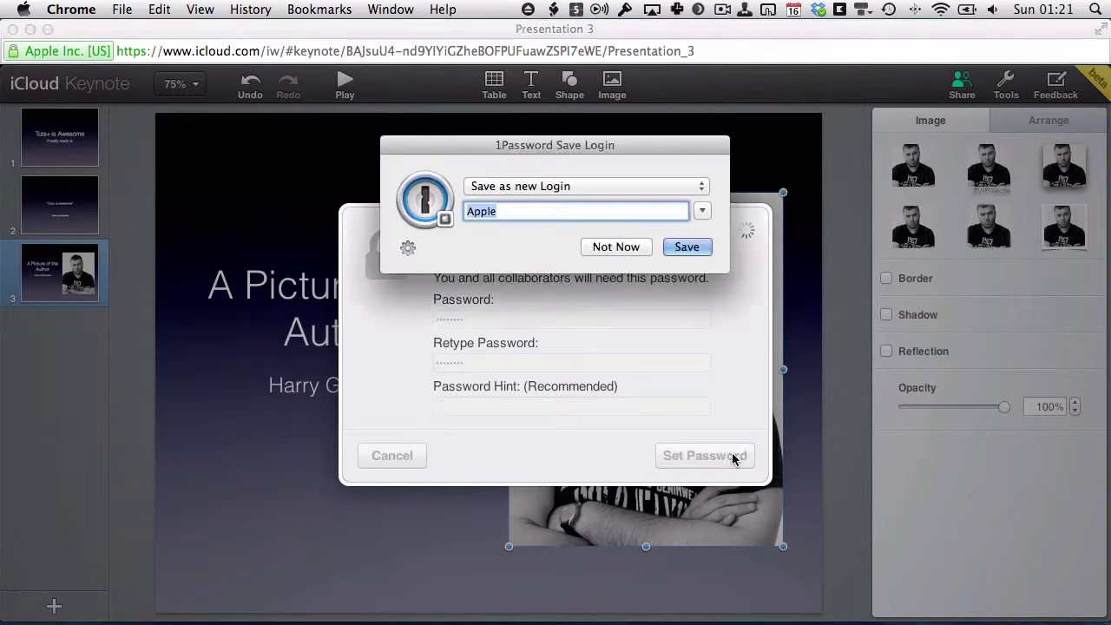
left_click(624, 247)
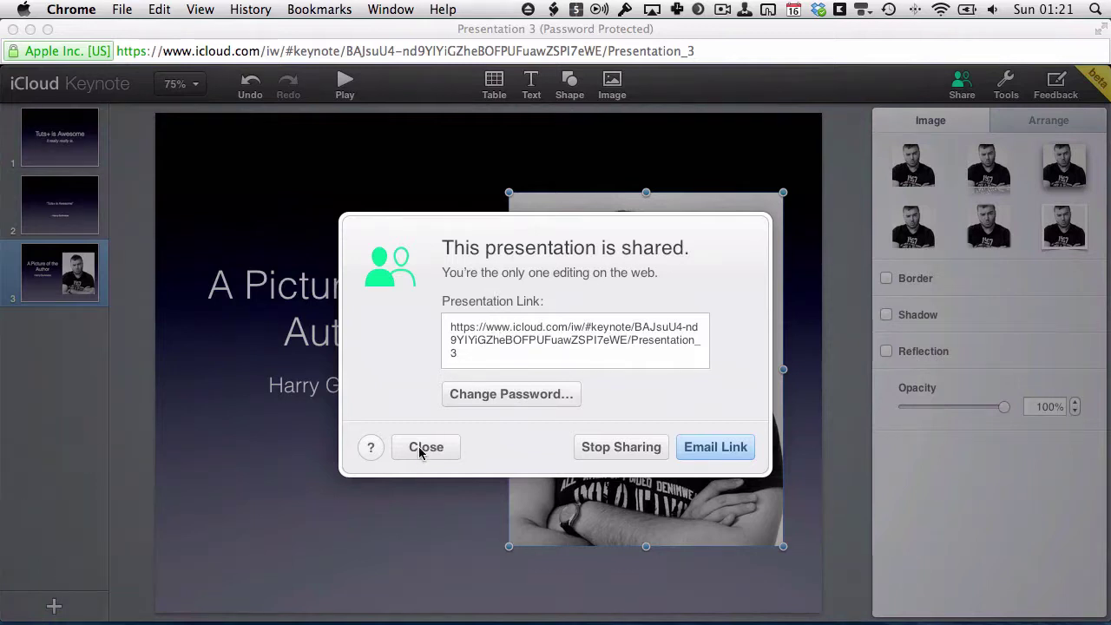
left_click(544, 328)
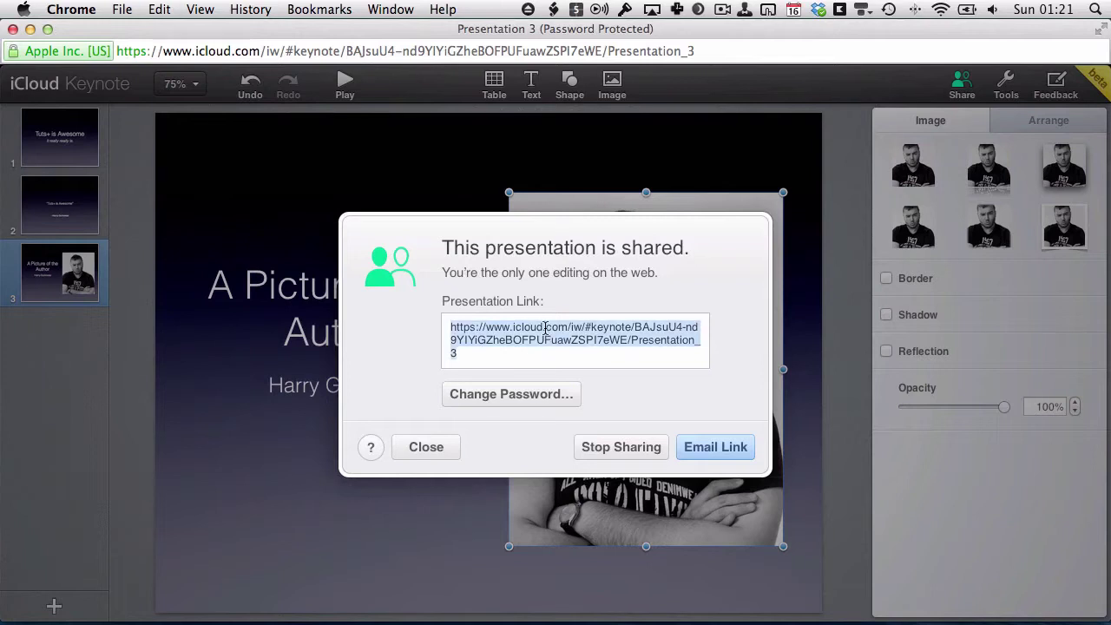
left_click(416, 446)
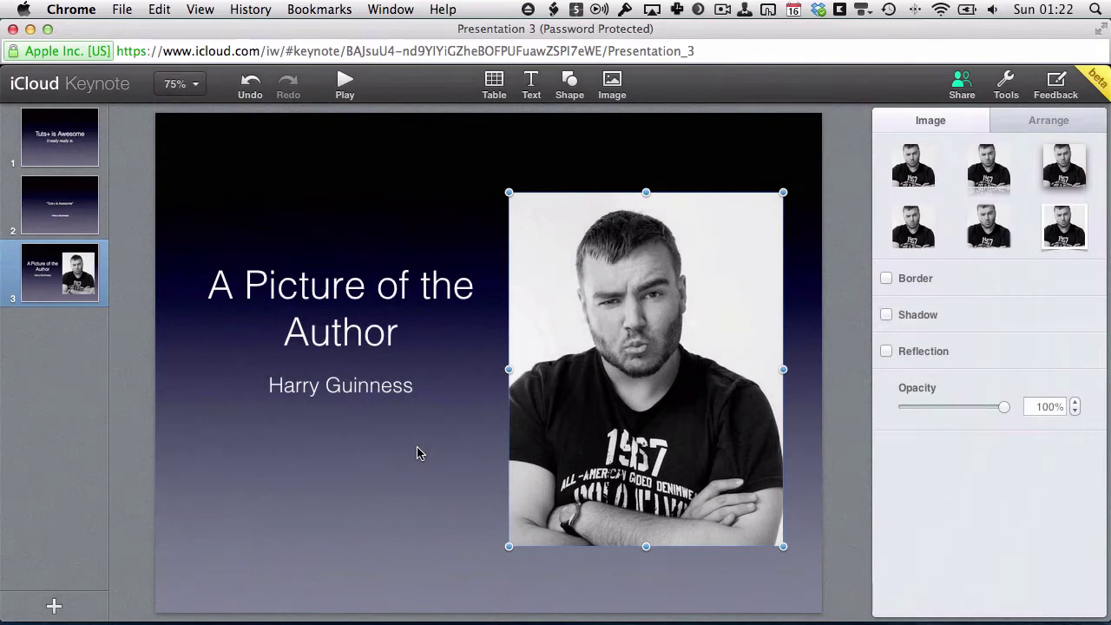
Give the first slide, "Tuts+ is Awesome", the Reveal transition effect
left_click(487, 419)
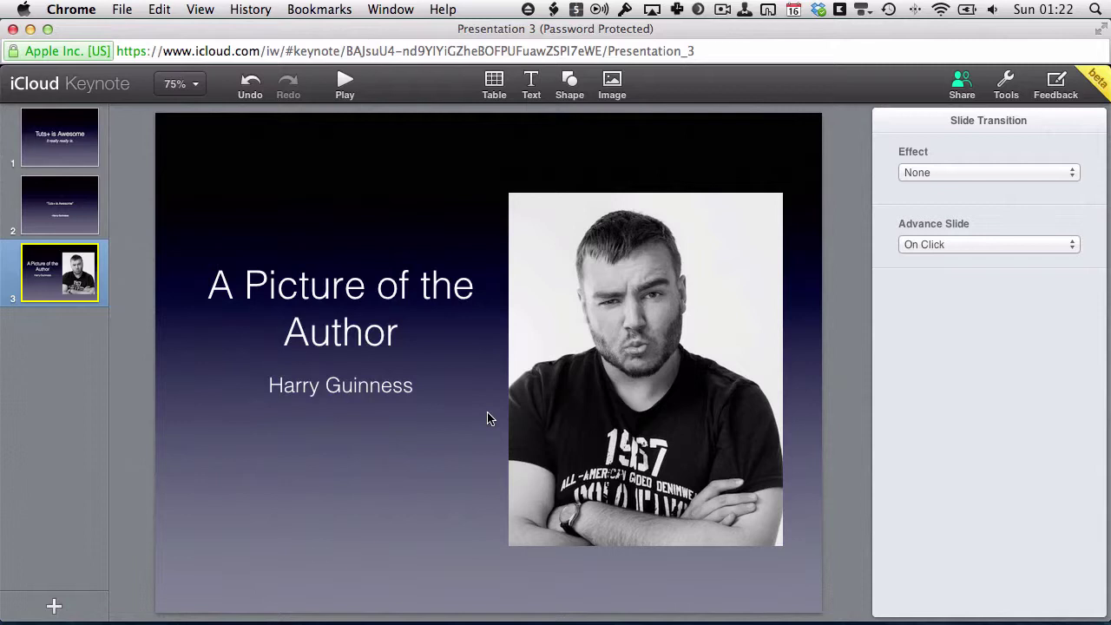
left_click(50, 149)
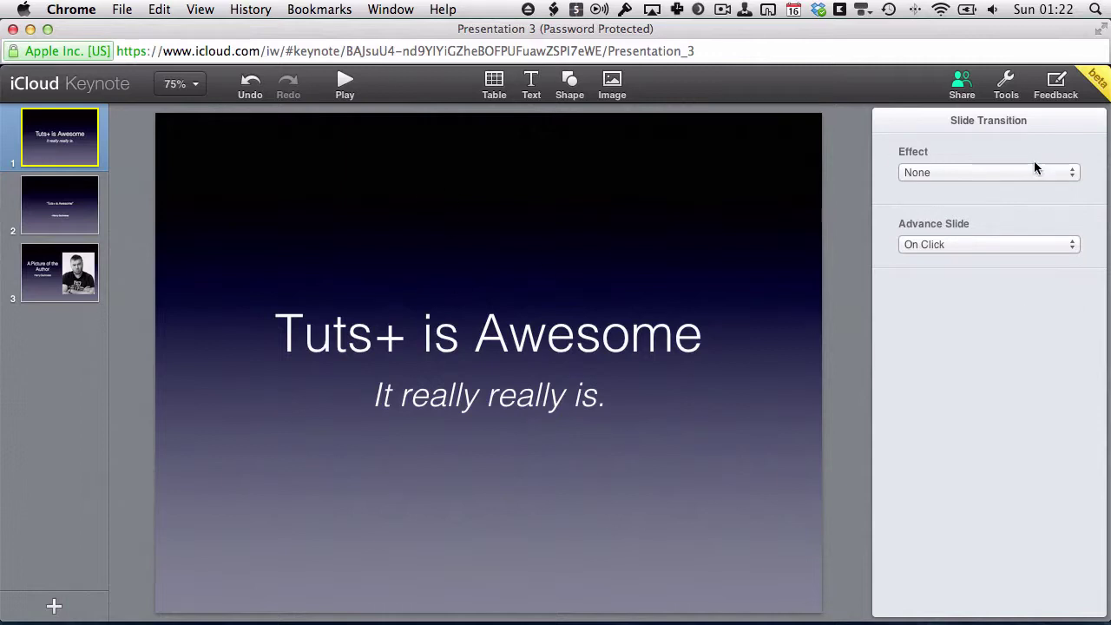
left_click(951, 171)
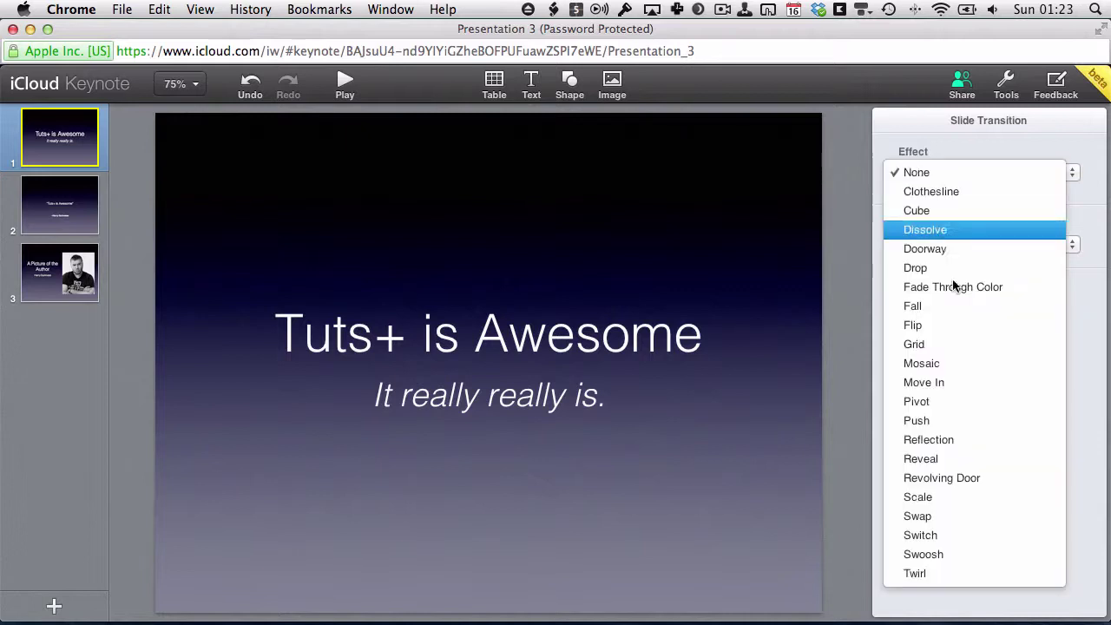
left_click(969, 460)
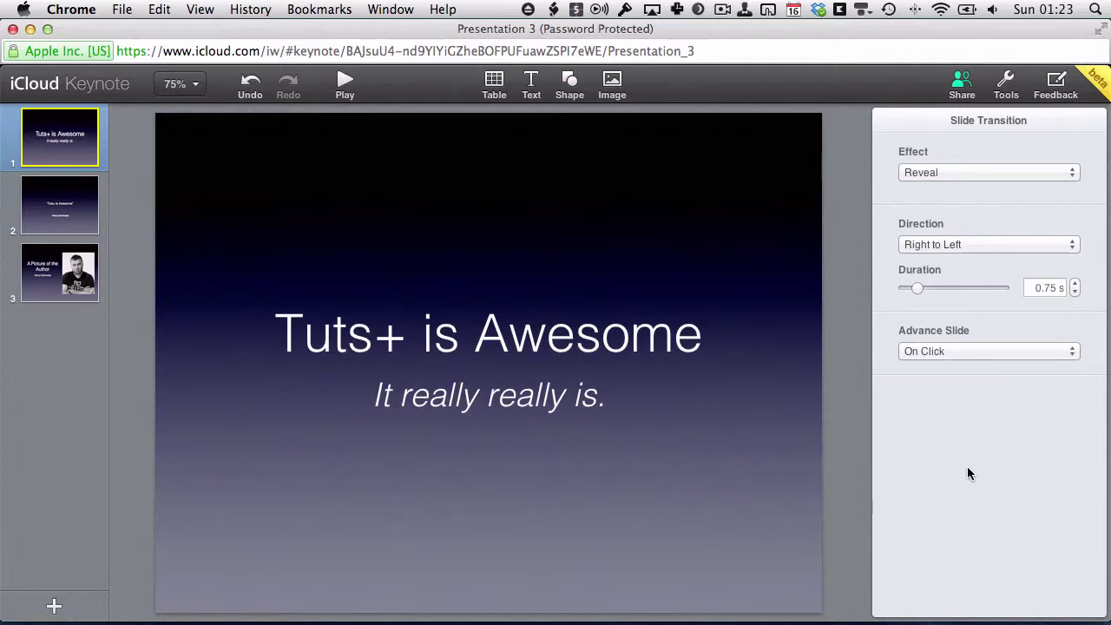
Give the second slide, containing the quote, the Clothesline transition effect
left_click(48, 206)
left_click(1016, 177)
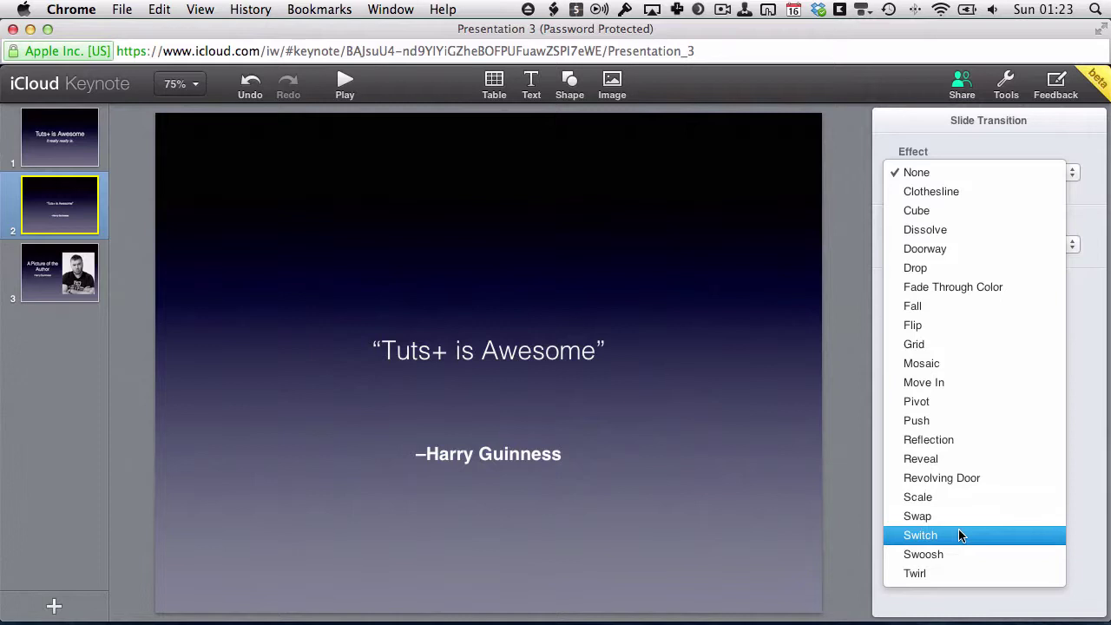
left_click(913, 189)
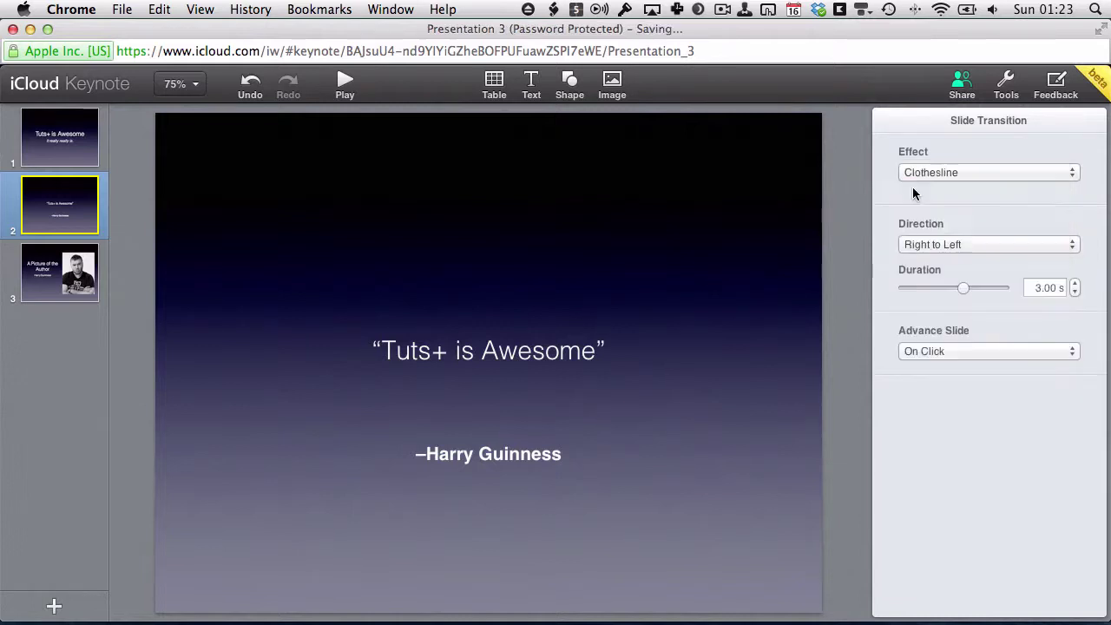
Give the third slide, with the author's photo, the Mosaic transition effect and duplicate that slide
left_click(48, 279)
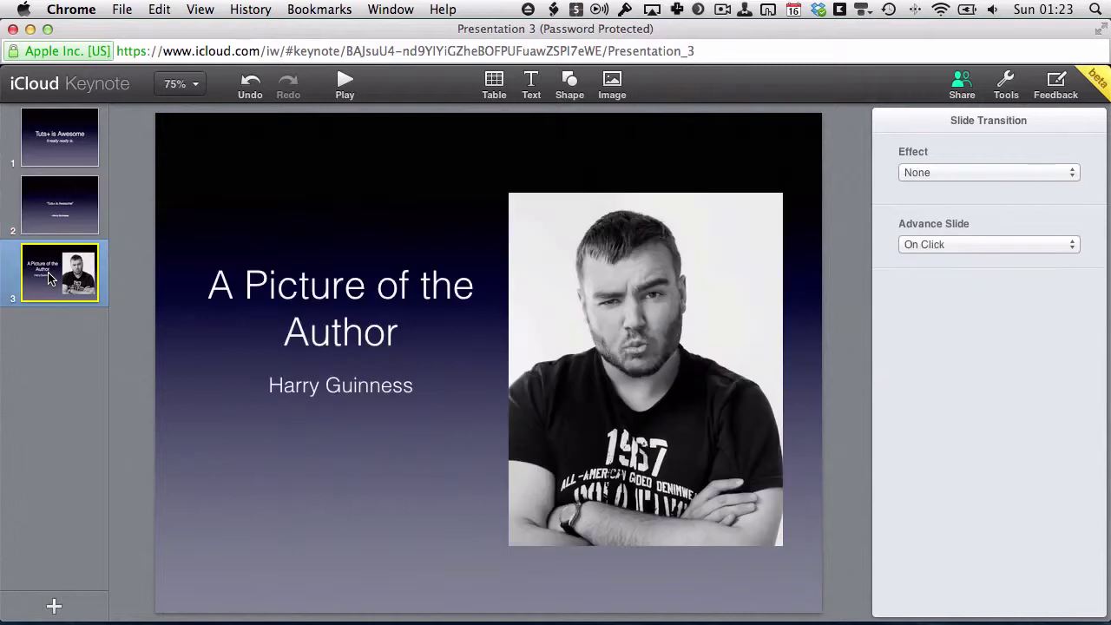
left_click(1032, 172)
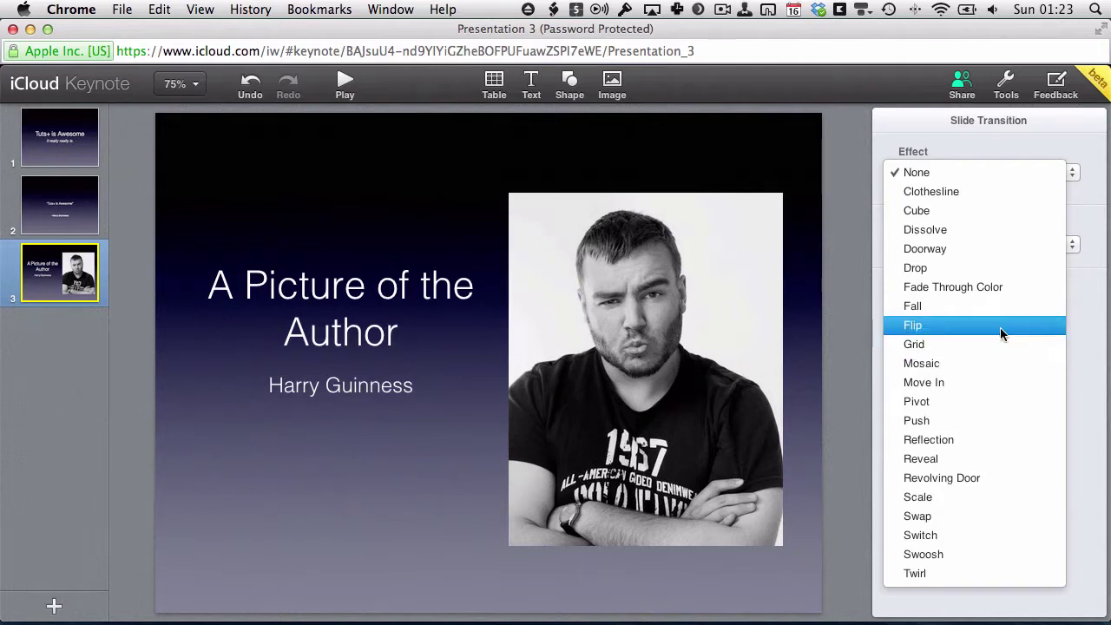
left_click(961, 366)
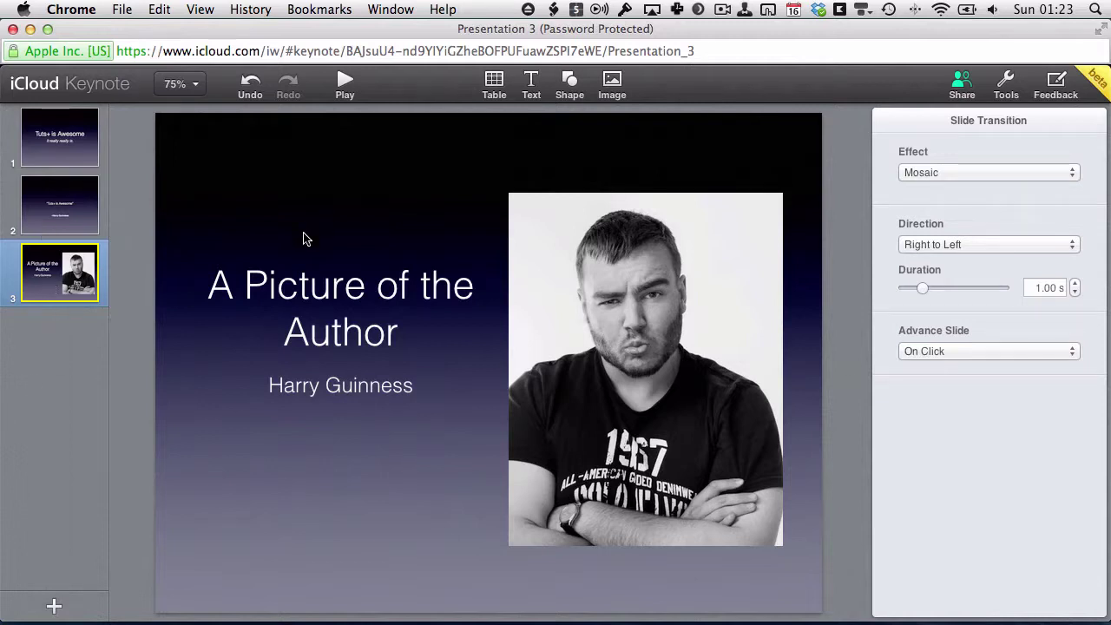
right_click(64, 285)
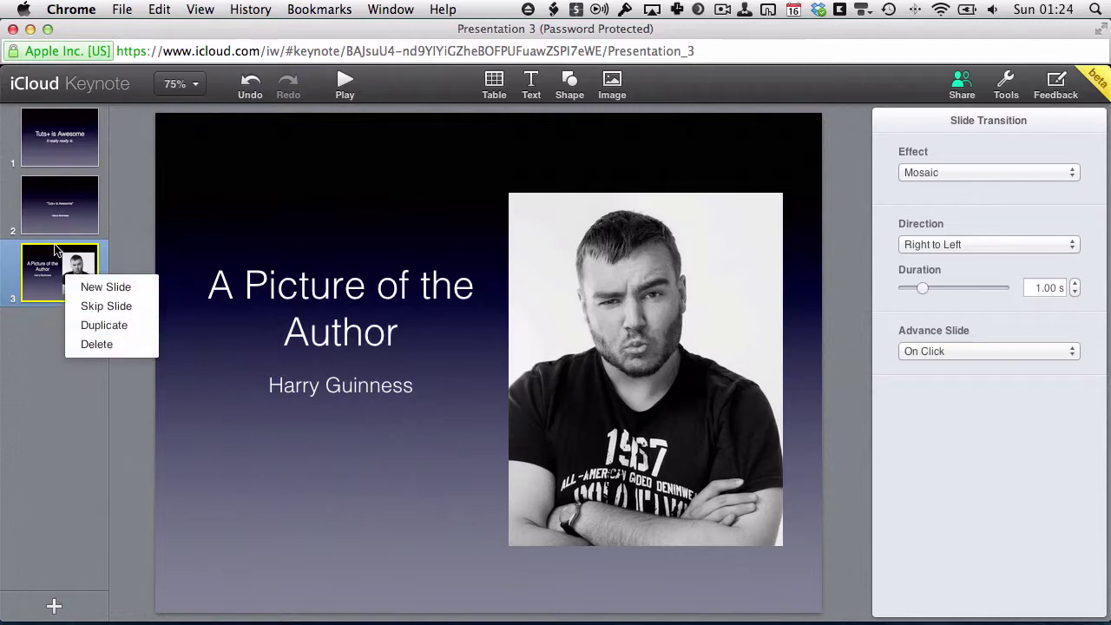
left_click(104, 326)
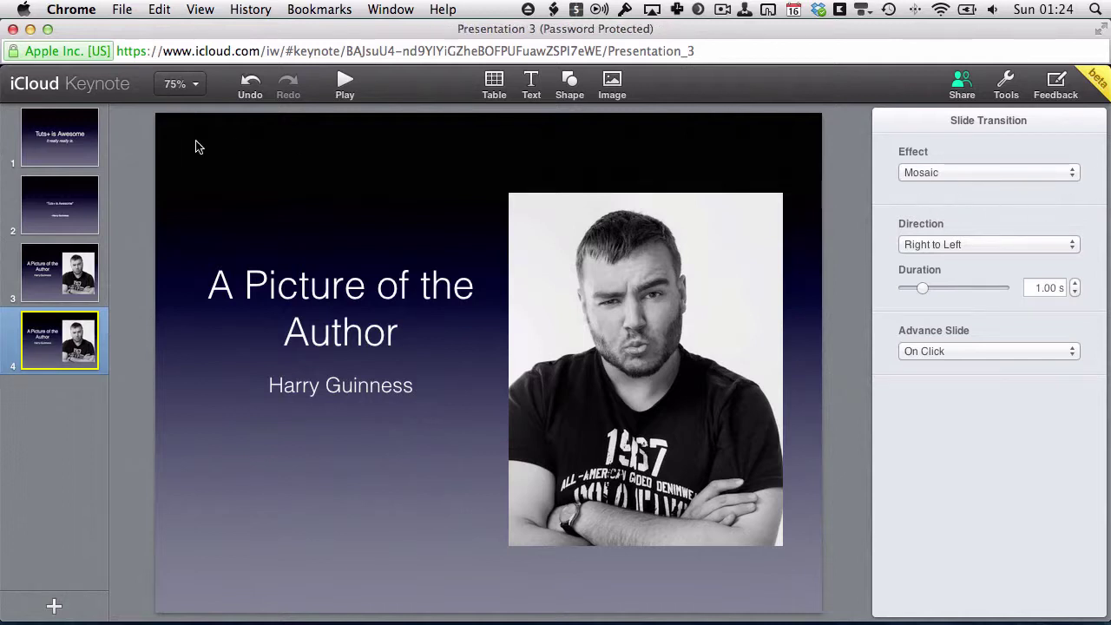
Play the presentation from the first slide, "Tuts+ is Awesome", to preview the slide transitions
left_click(59, 141)
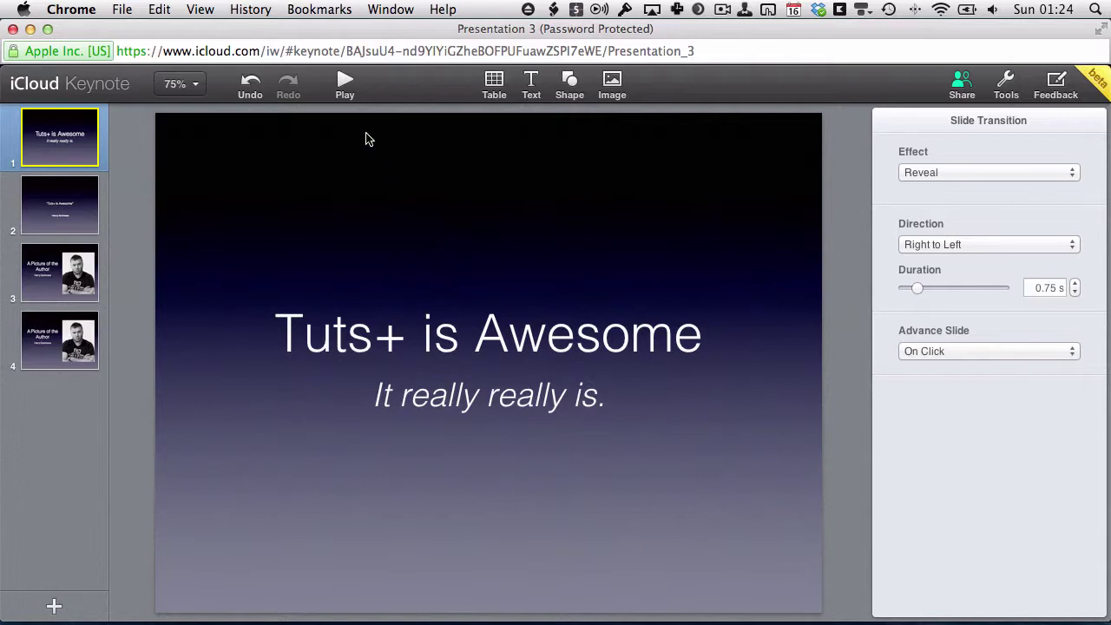
left_click(345, 82)
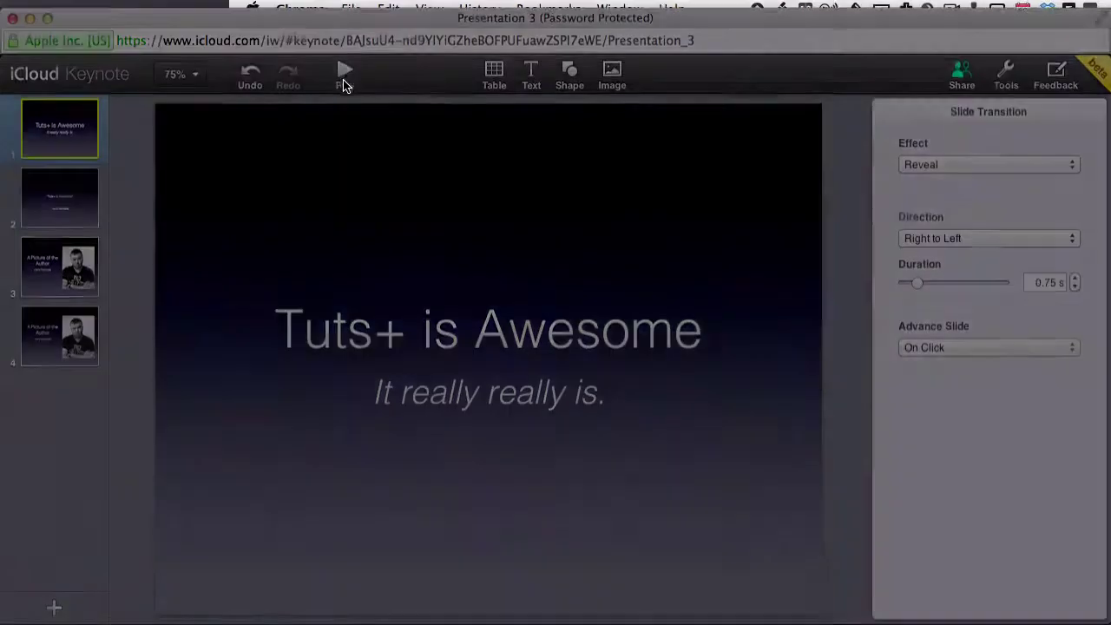